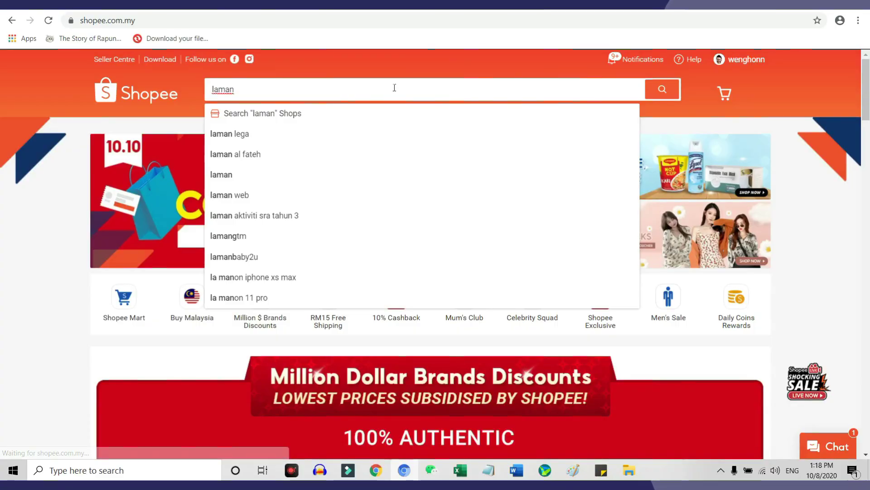
Step: Search Shopee for "laman lega"
text(lega)
key(Return)
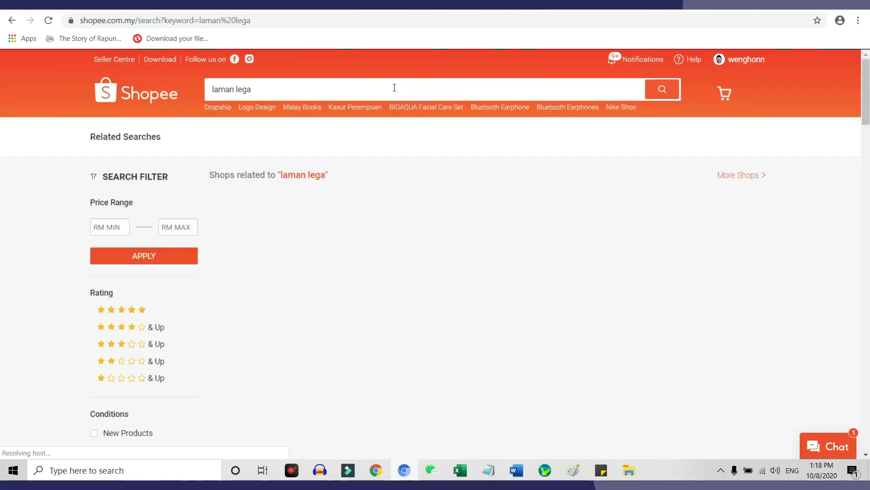
click(349, 172)
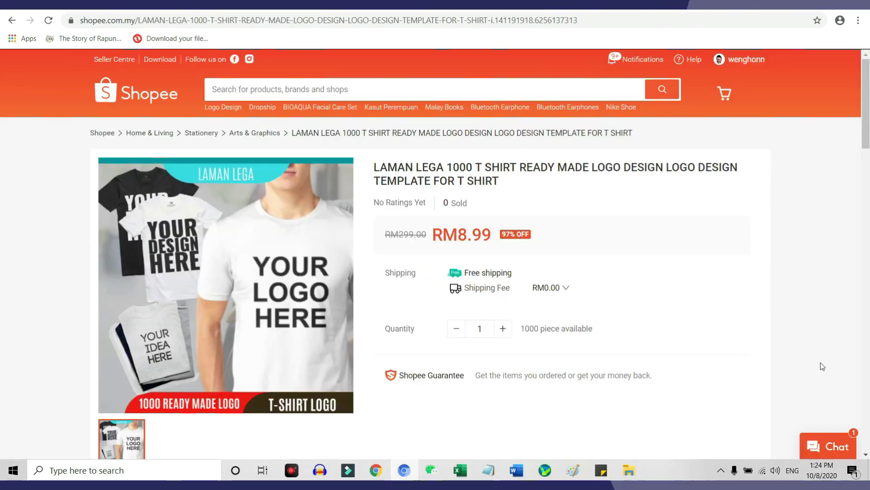
key(ctrl+shift+d)
mouse_move(450, 145)
mouse_down()
mouse_move(719, 236)
mouse_move(458, 120)
mouse_move(337, 168)
mouse_up()
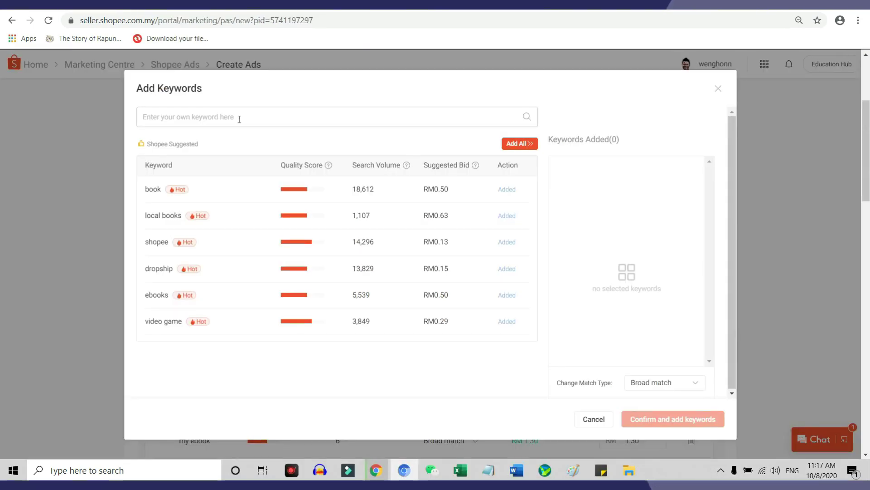
Step: Look up keyword suggestions for "tshirt logo" in the Add Keywords dialog
text(logo)
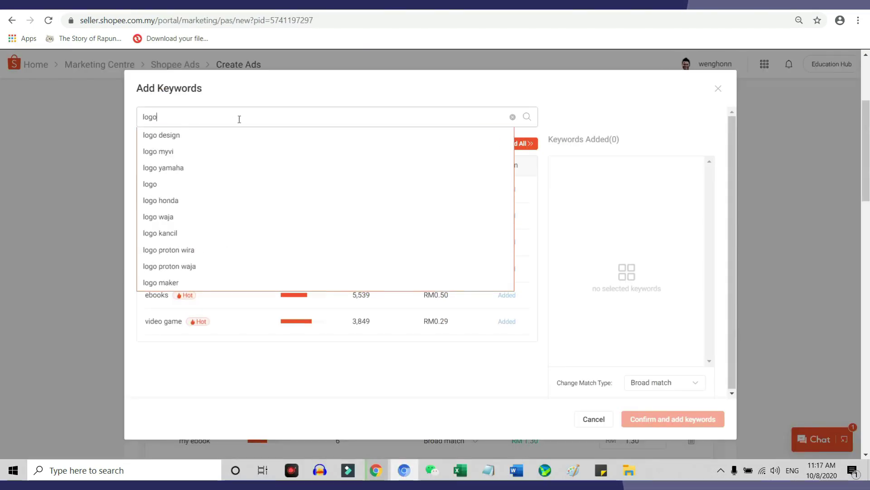
text( shit)
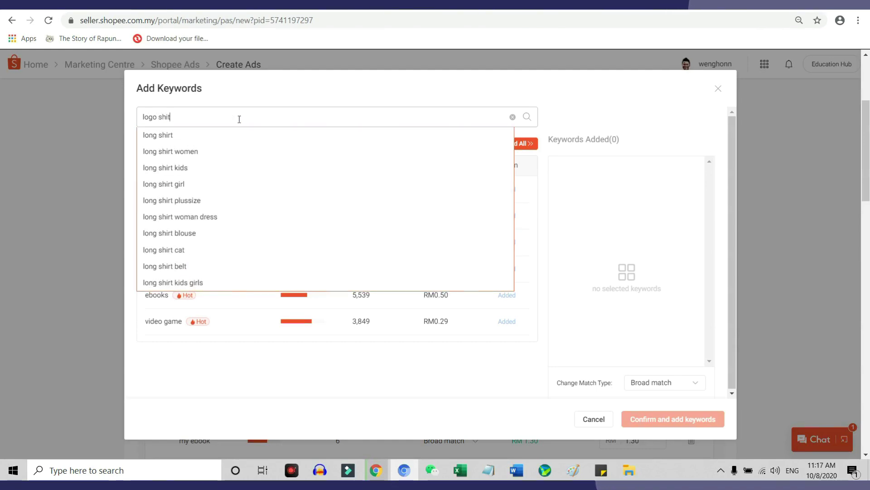
drag(239, 119, 134, 99)
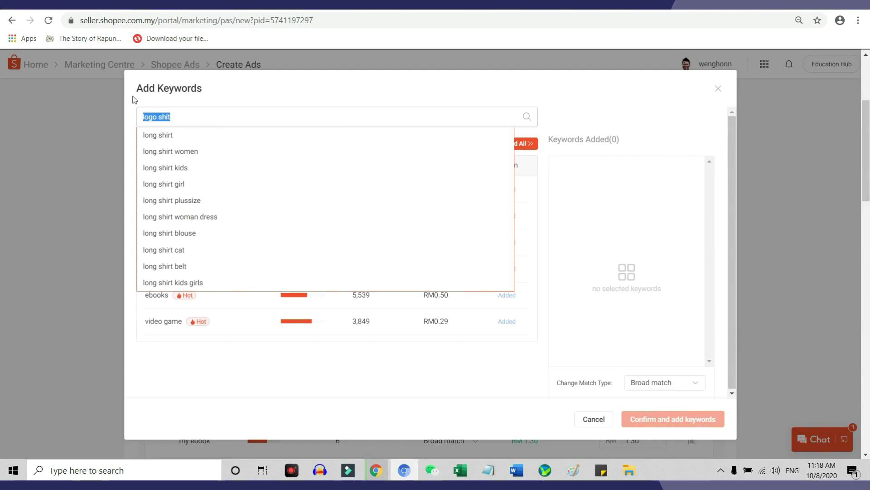
text(tshirt logo)
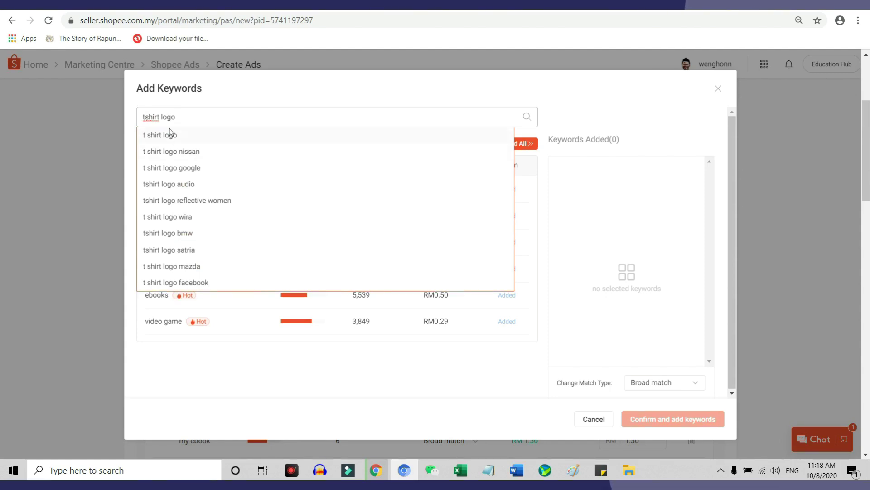
Step: Switch to a new Notepad note, record the keyword "t shirt logo" and place the note beside the keyword suggestions
right_click(494, 478)
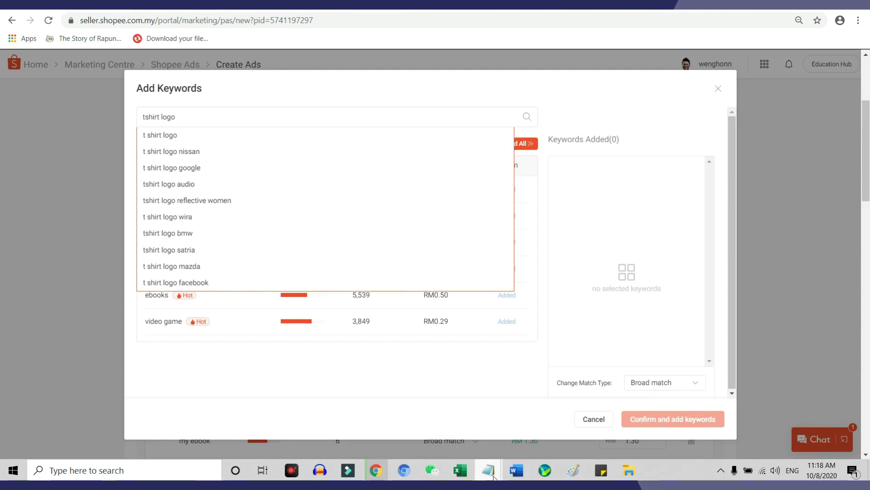
click(453, 410)
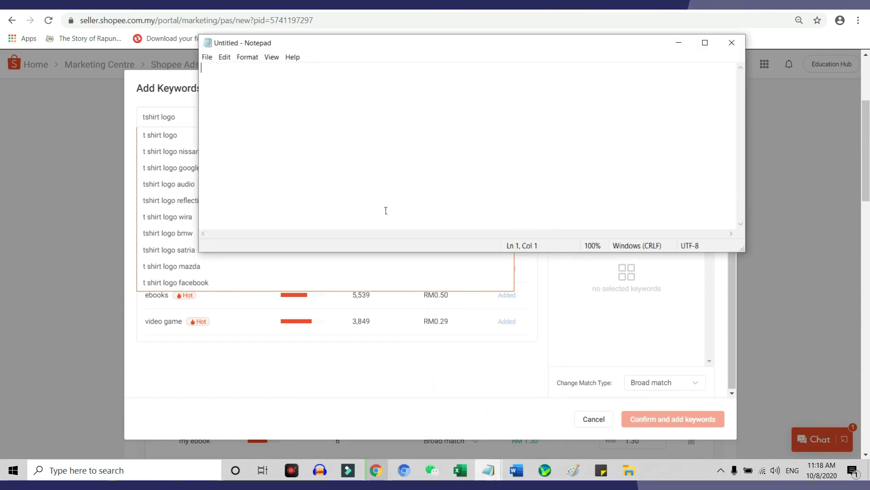
drag(267, 48, 194, 252)
text(t shirt logo)
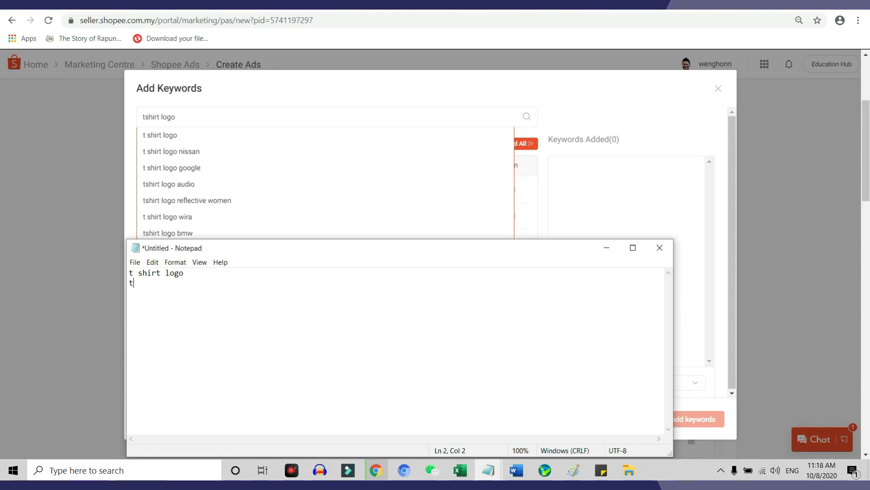
text(t)
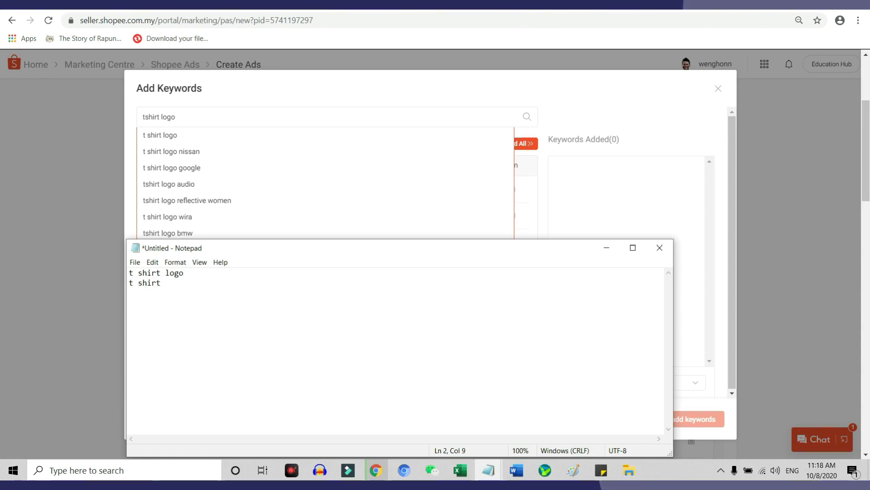
drag(164, 252, 278, 119)
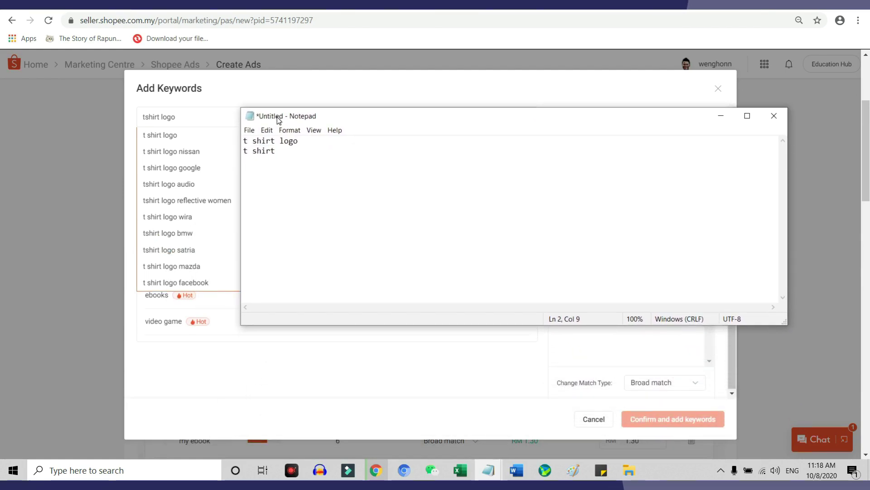
drag(307, 154, 244, 151)
key(BackSpace)
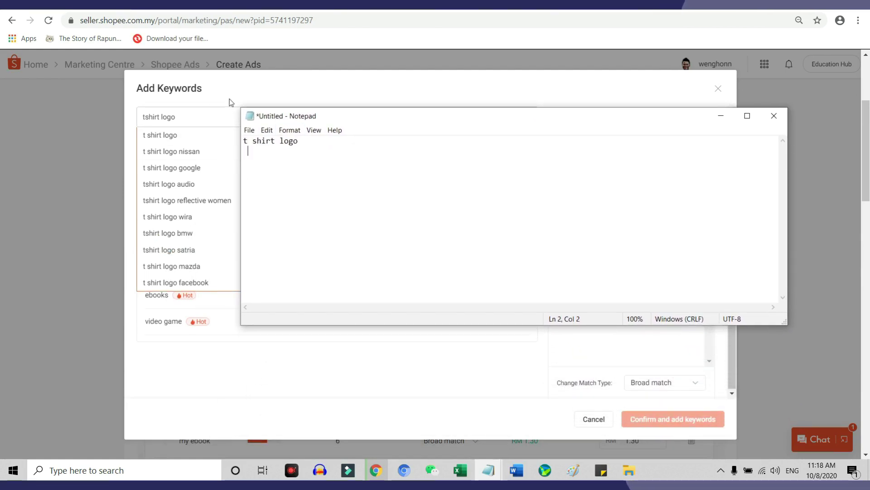
Step: Search the ad keywords for "t shirt logo"
click(211, 123)
key(ctrl+a)
text(t shirt logo)
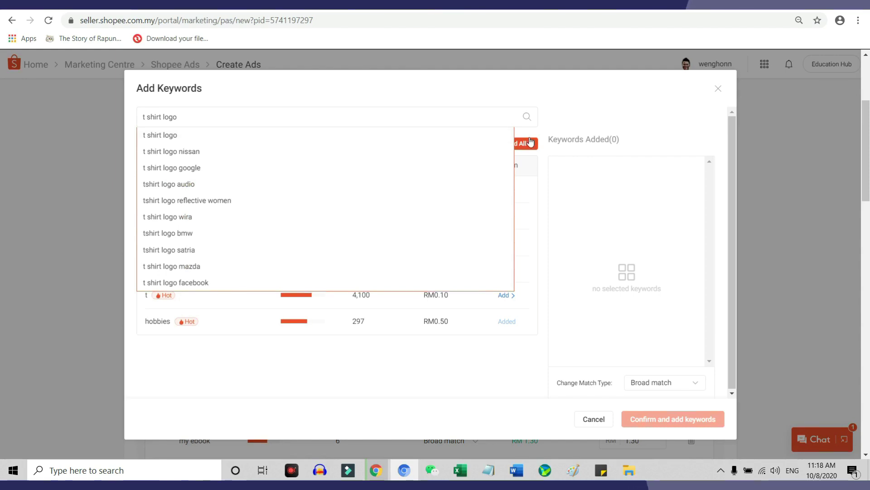
click(527, 119)
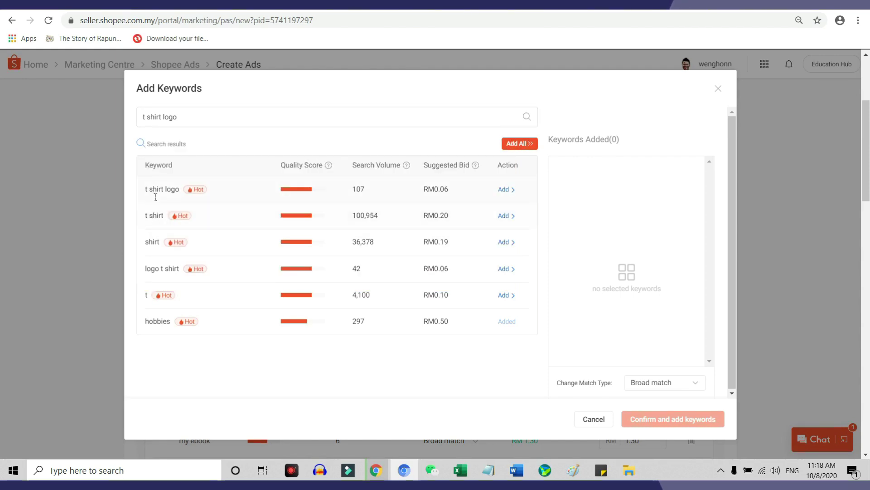
Step: Copy the keyword "logo t shirt" from the search results into the Notepad note as the second line, without a leading space
mouse_move(145, 272)
mouse_down()
mouse_move(180, 271)
mouse_move(142, 268)
mouse_up()
key(ctrl+c)
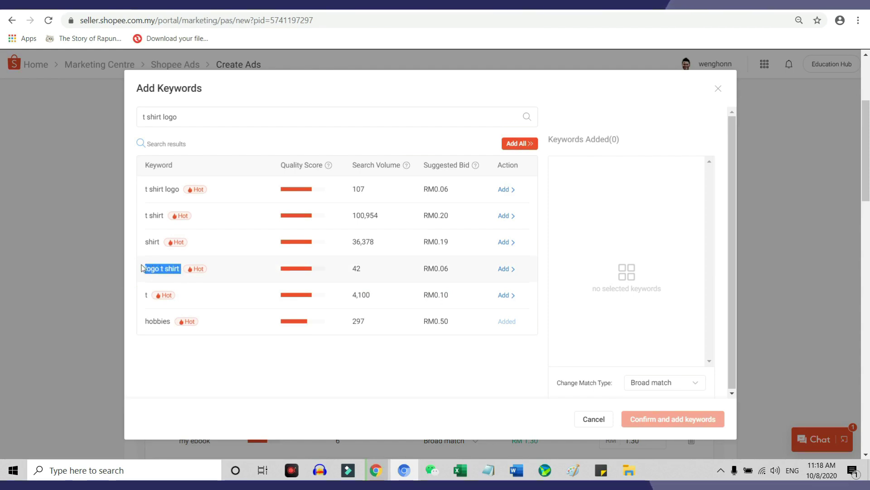
click(488, 470)
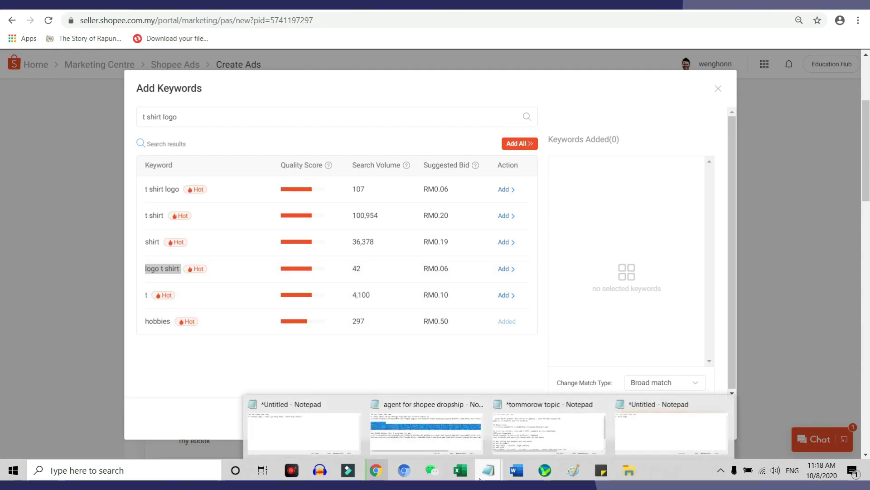
click(708, 410)
key(ctrl+v)
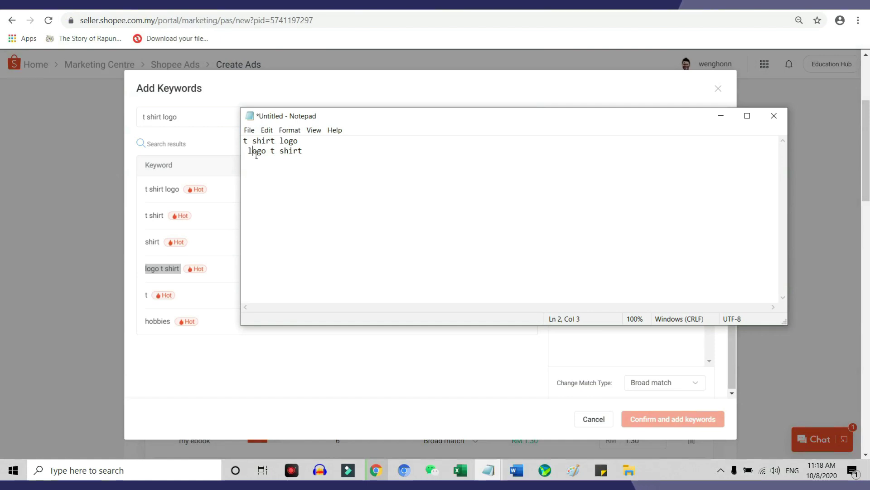
key(Home)
key(Delete)
Step: Search the ad keywords for "logo"
click(207, 118)
key(ctrl+a)
text(logo)
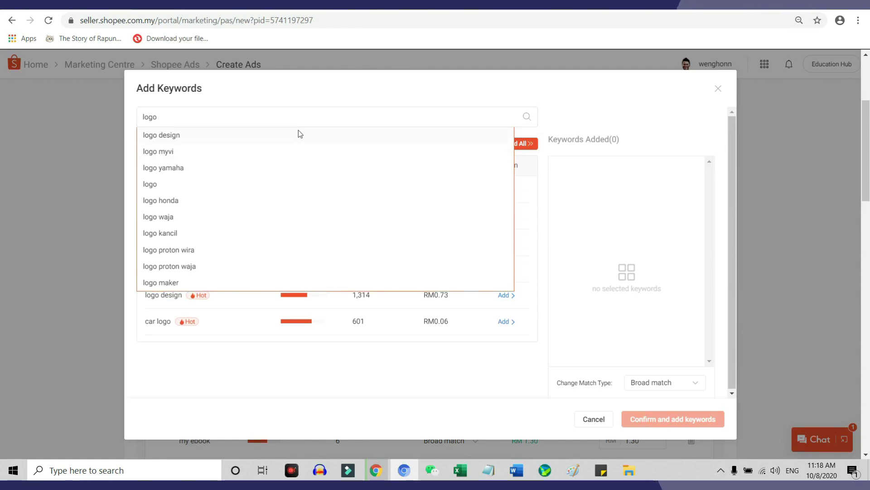
click(530, 118)
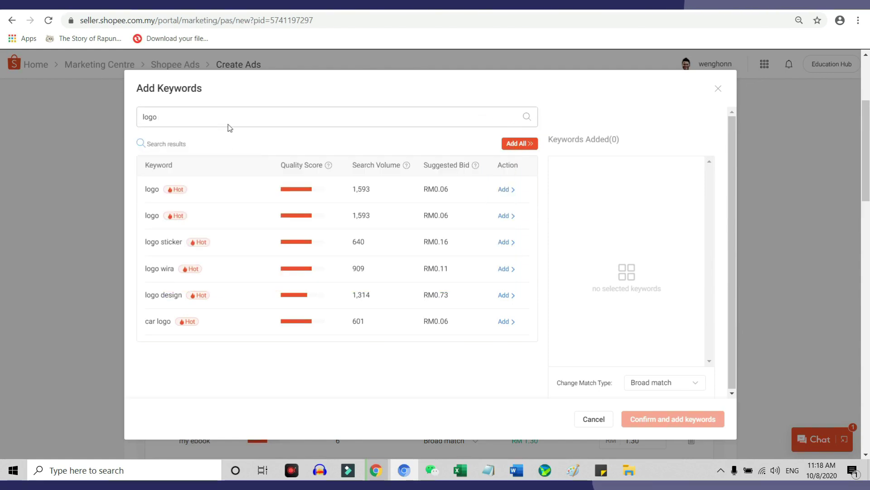
Step: Copy the keyword "logo design" from the search results onto a new line of the Notepad note
drag(144, 295, 174, 315)
key(ctrl+c)
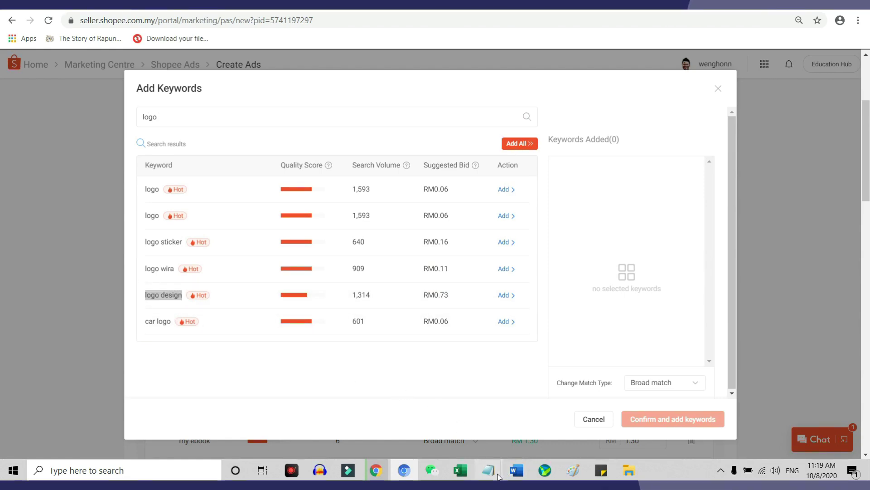
mouse_move(488, 470)
click(670, 441)
key(Return)
key(ctrl+v)
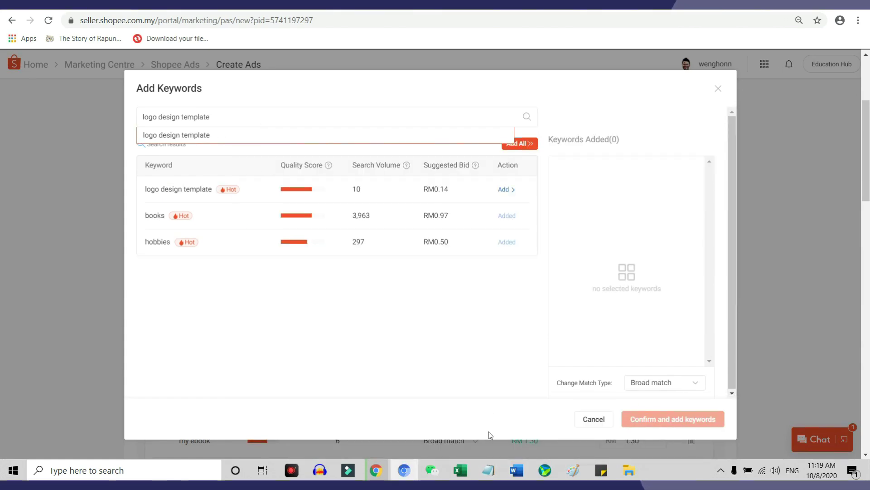
Step: Bring up the Notepad keyword note, move it below the keyword search box and clear the search text
mouse_move(488, 470)
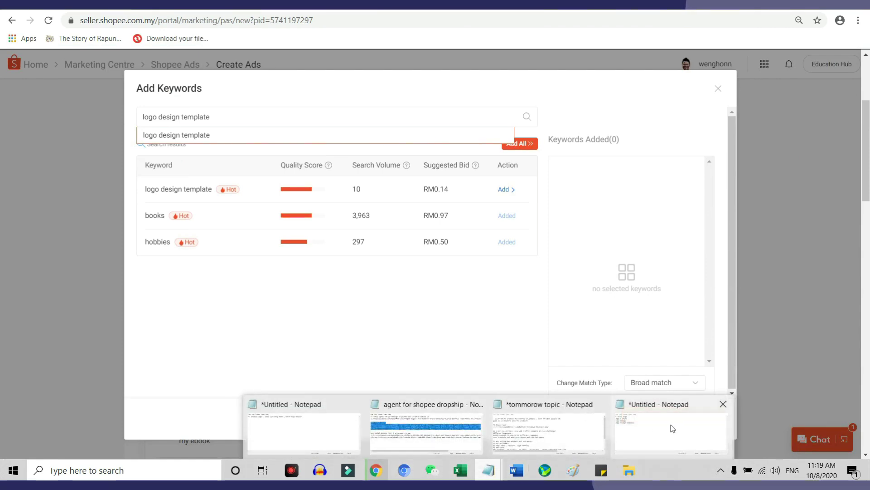
click(670, 424)
drag(317, 118, 217, 267)
click(225, 118)
drag(227, 119, 124, 117)
key(BackSpace)
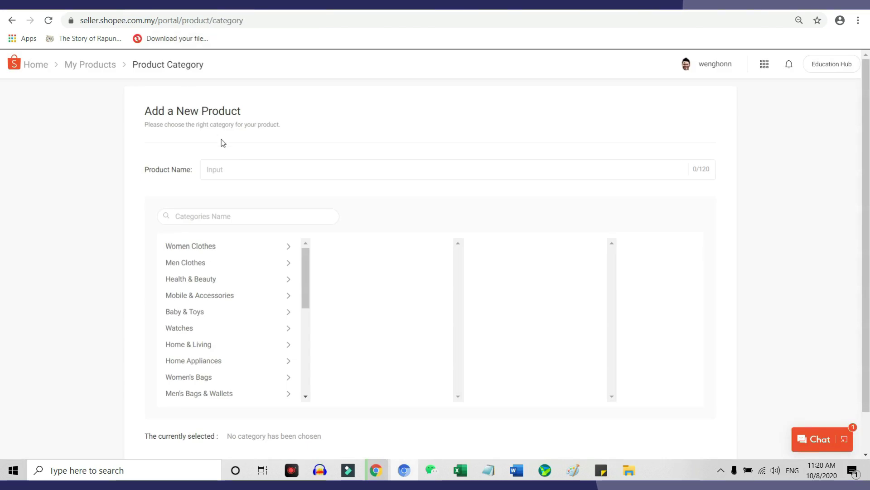
Step: Enter "LAMAN LEGA 1000 T SHIRT LOGO DESIGN" as the new product's name
click(252, 178)
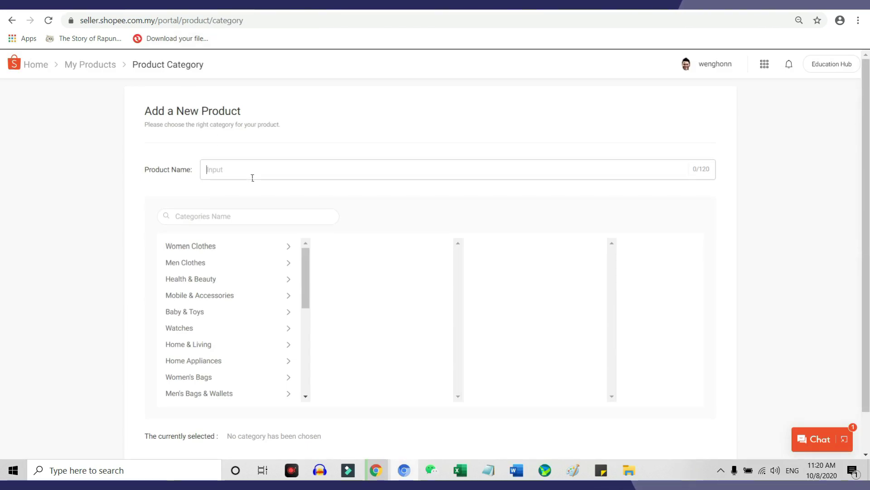
text(LAMAN LEGA )
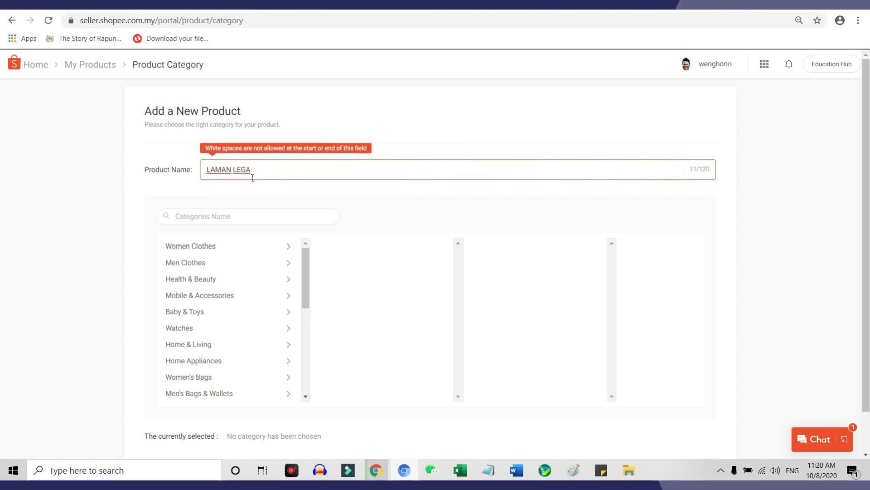
text(1000)
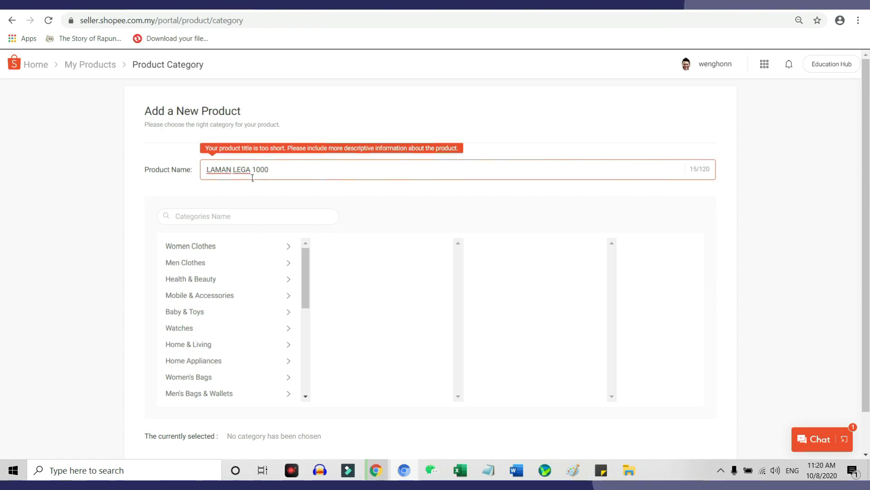
text( T SHIRT L)
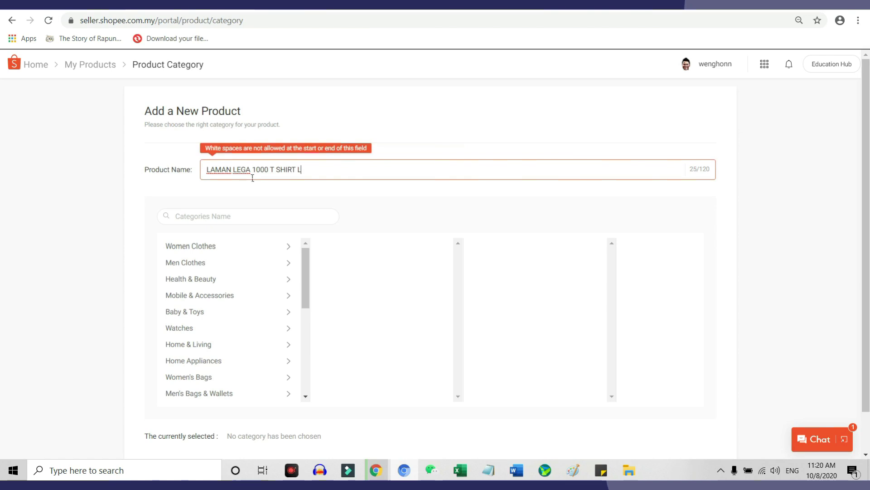
text(OGO)
text(DESIGN)
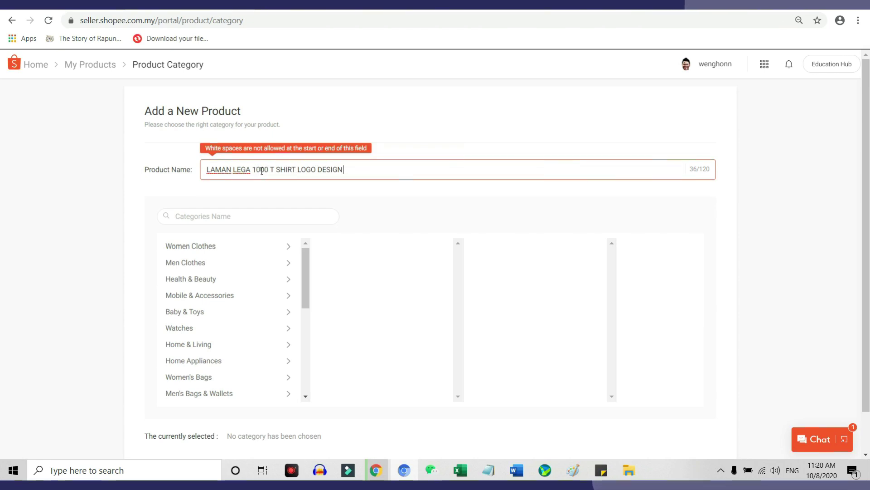
Step: Insert "READY MADE" before "LOGO DESIGN" in the product name
click(271, 171)
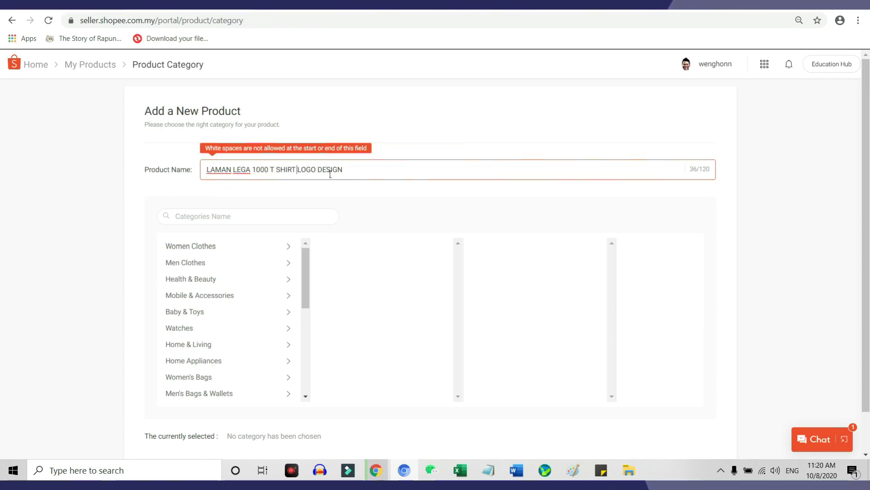
text(READY )
text(MAKE)
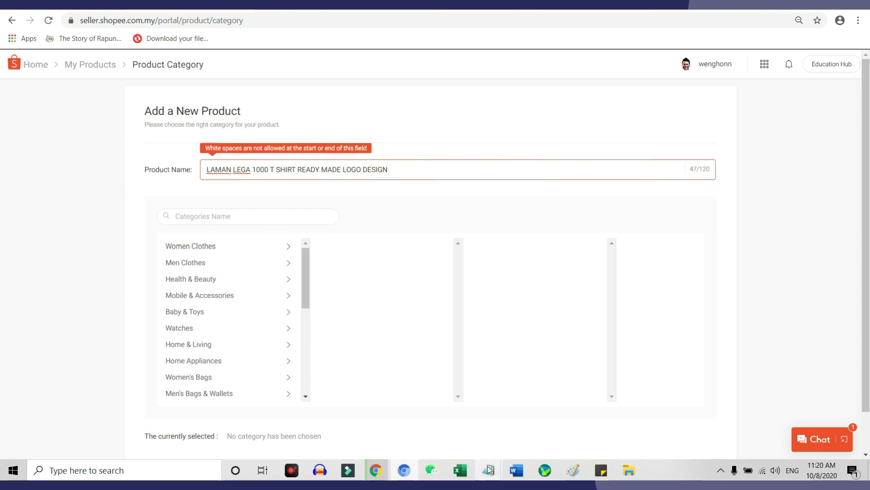
Step: Copy "logo design template" from the Notepad keyword note and append it to the end of the product name
mouse_move(488, 470)
click(636, 423)
click(207, 356)
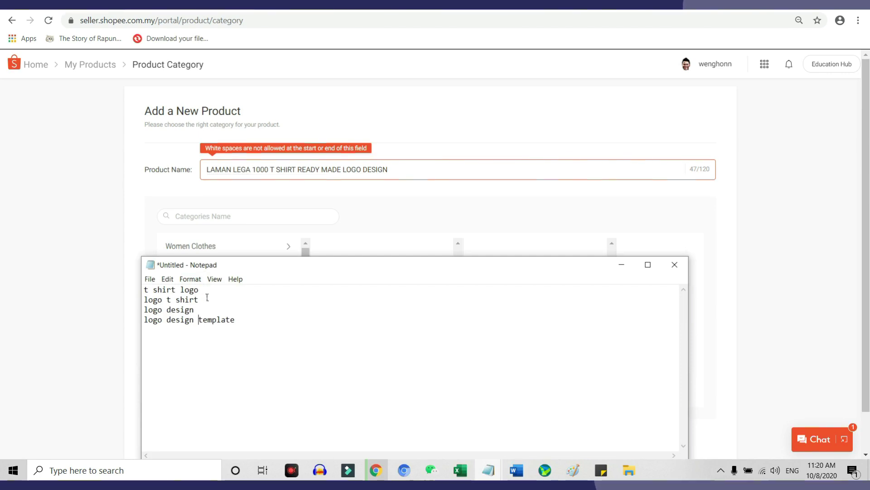
drag(235, 320, 155, 329)
key(ctrl+c)
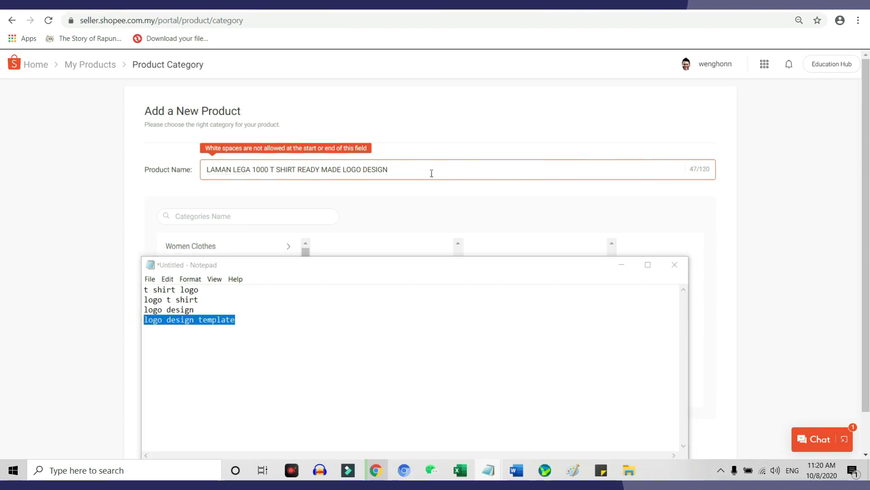
click(429, 173)
key(ctrl+v)
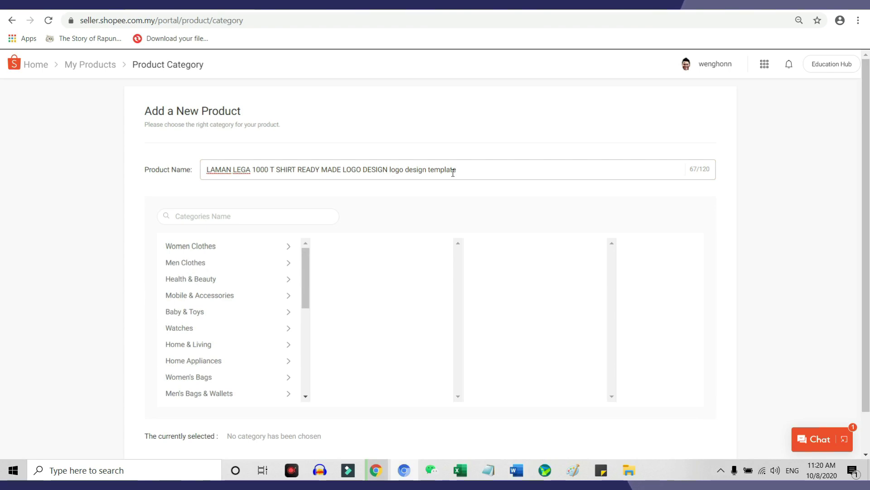
Step: Replace the lowercase "logo design template" ending of the product name with "LOGO DESIGN TEMPLATE FOR T SHIRT", without a trailing space
text(LOGO DES)
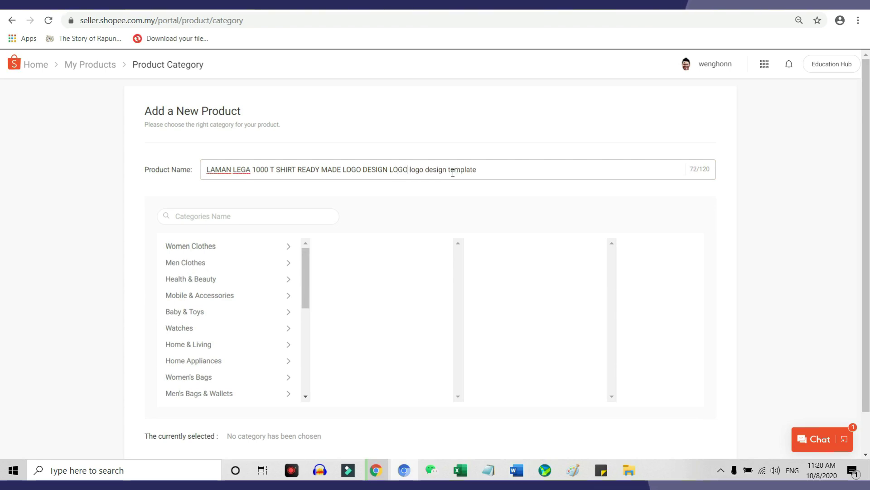
text(IGN TEMPLA)
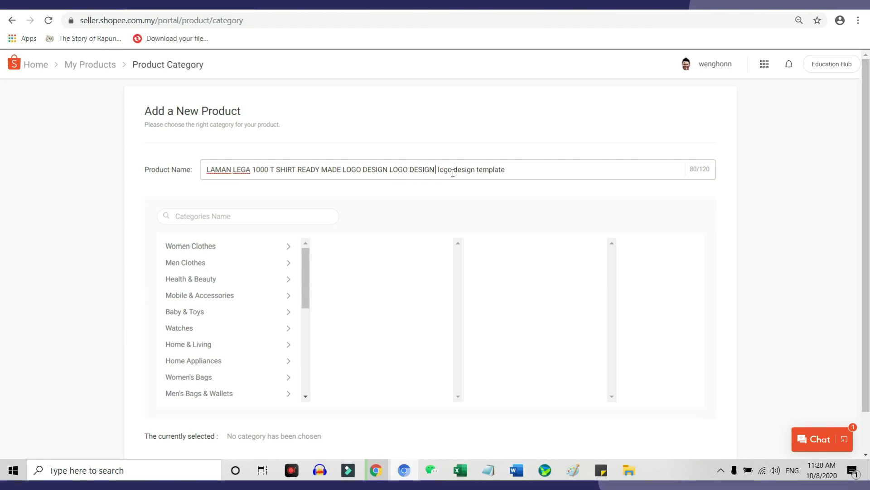
text(TE)
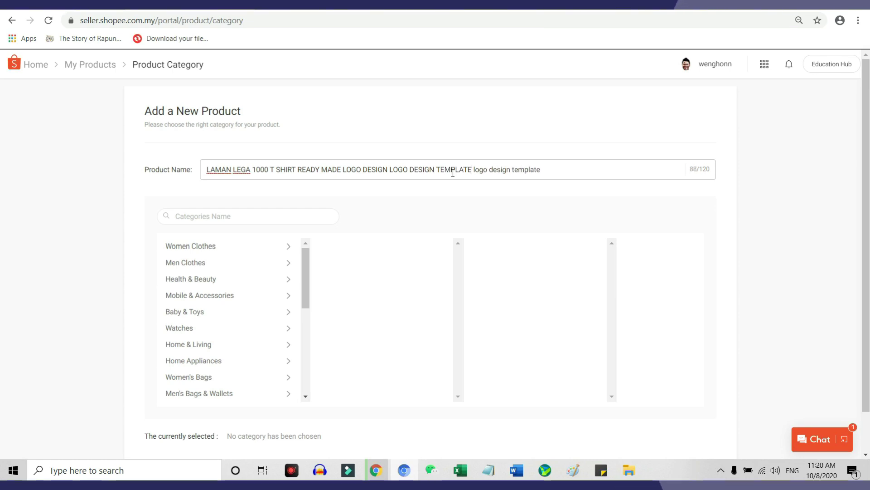
text( FO )
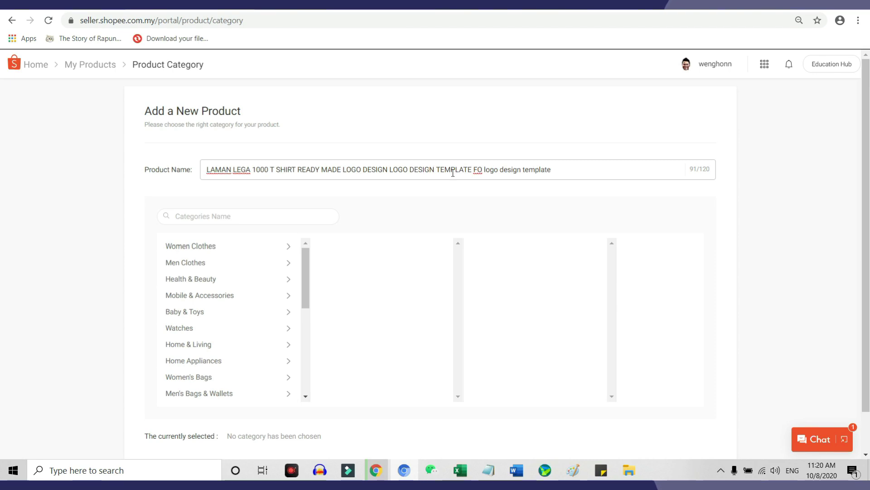
text(R T S)
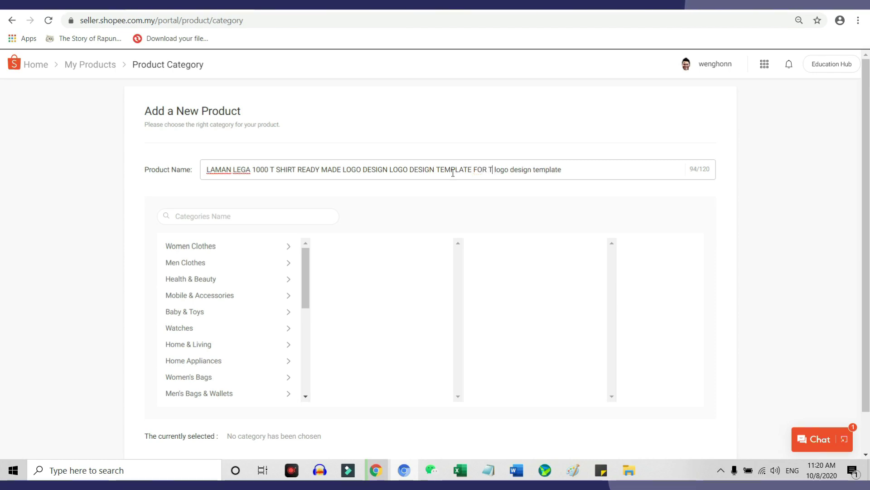
text(HIRT)
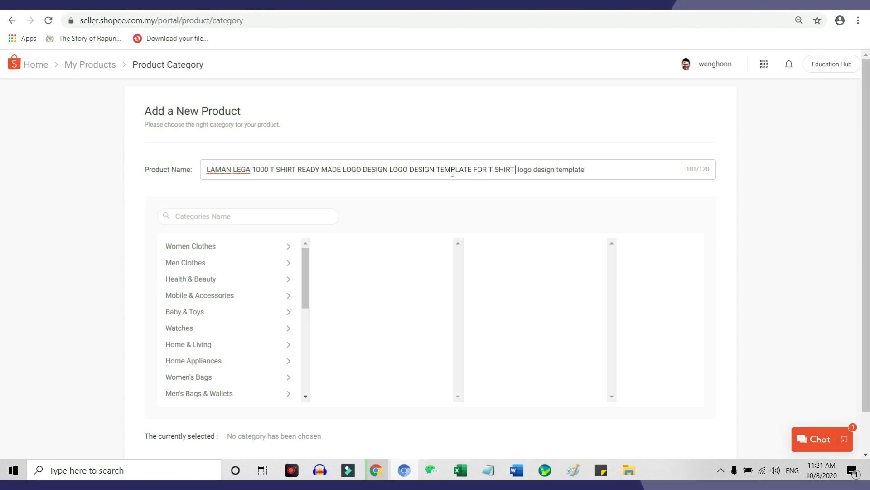
drag(523, 174, 645, 164)
key(BackSpace)
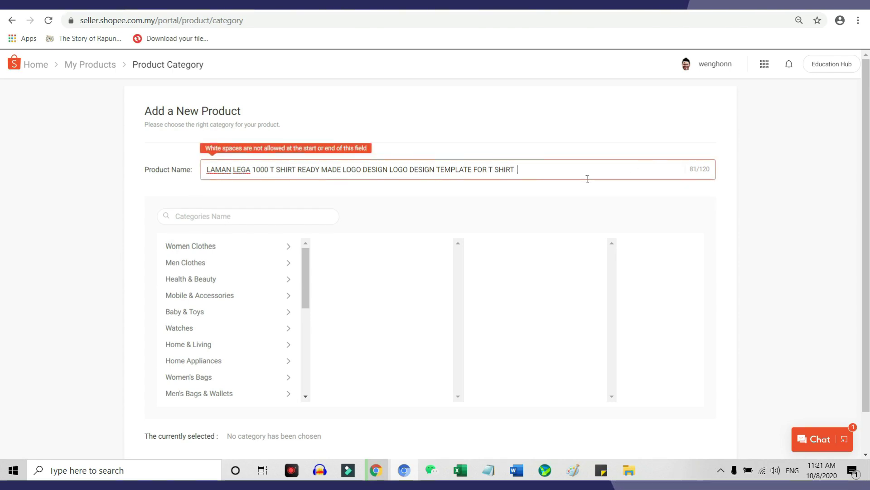
key(BackSpace)
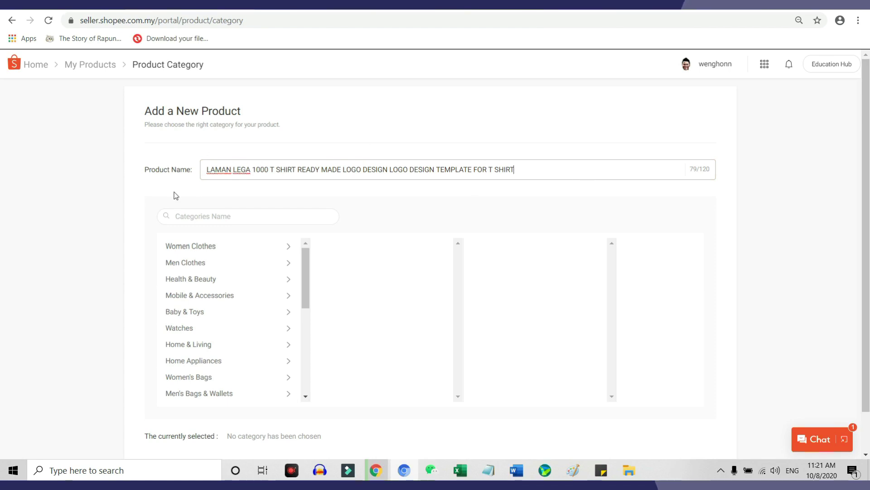
Step: Choose the category Home & Living > Stationery > Arts & Graphics for the product and continue to its details form
click(195, 216)
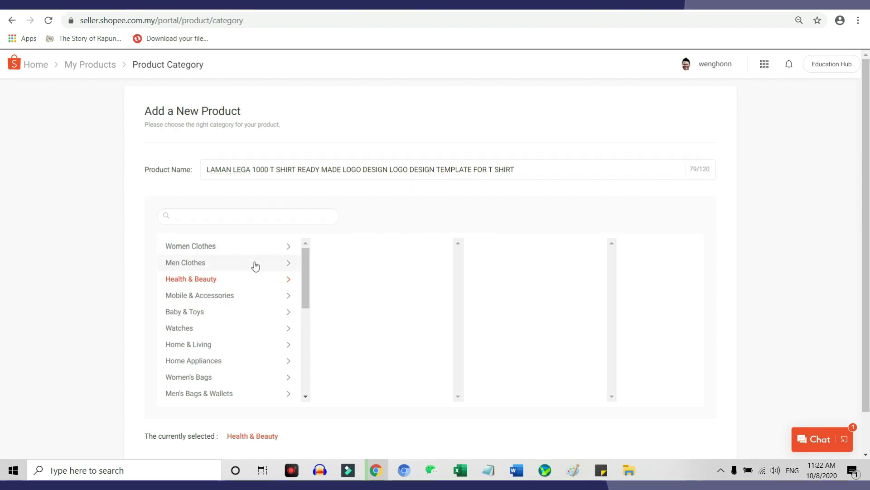
click(256, 347)
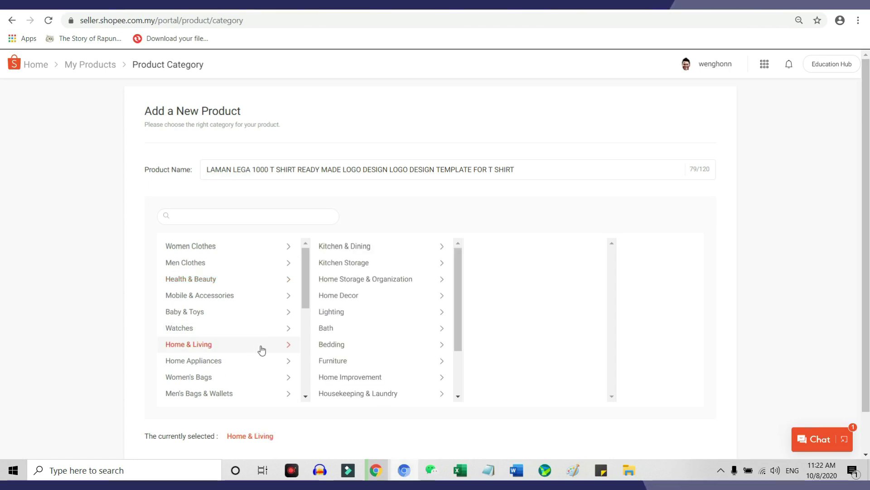
scroll(439, 349, down, 2)
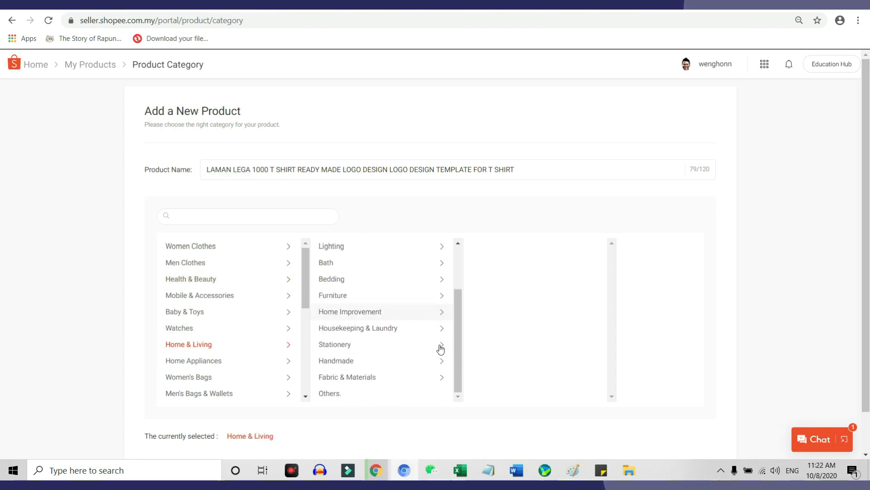
click(397, 345)
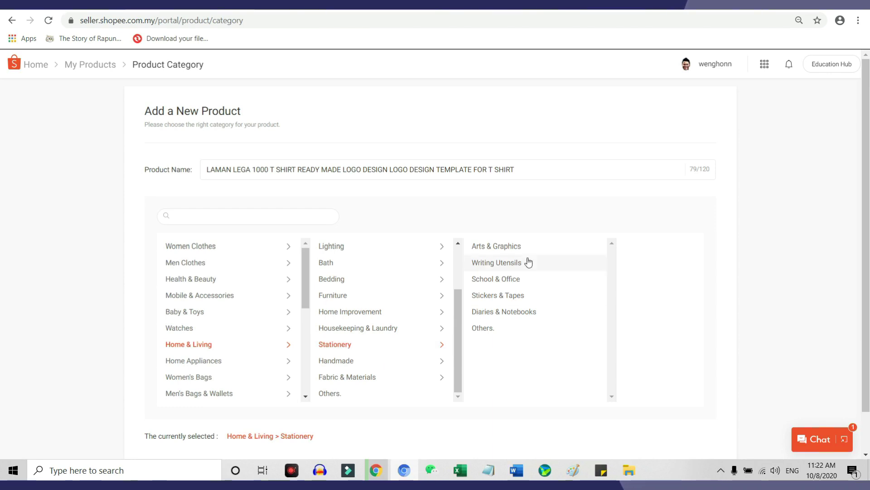
click(521, 246)
scroll(497, 206, down, 1)
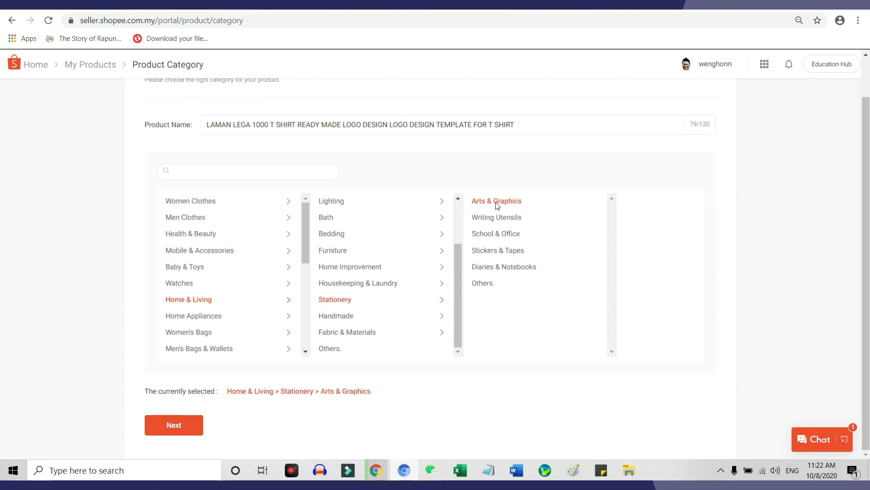
click(179, 430)
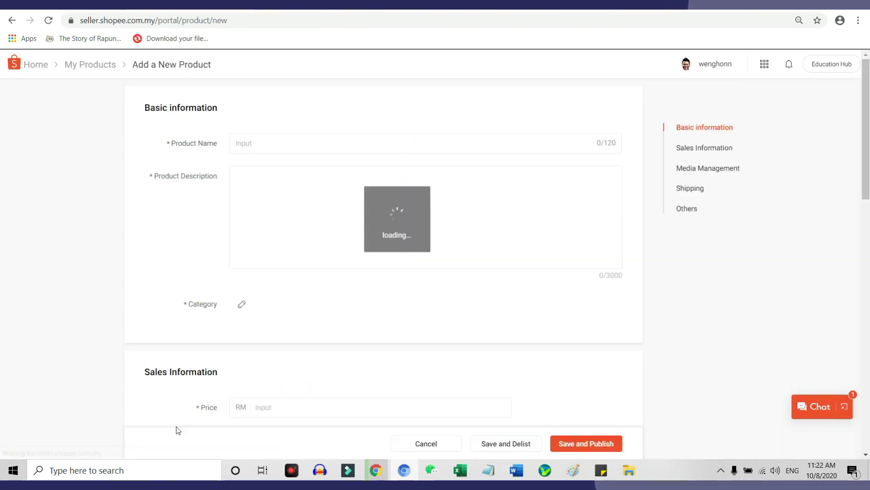
Step: Copy the full product name into the product description as its first line and start a new line
key(ctrl+a)
key(ctrl+c)
click(398, 189)
key(ctrl+v)
key(Return)
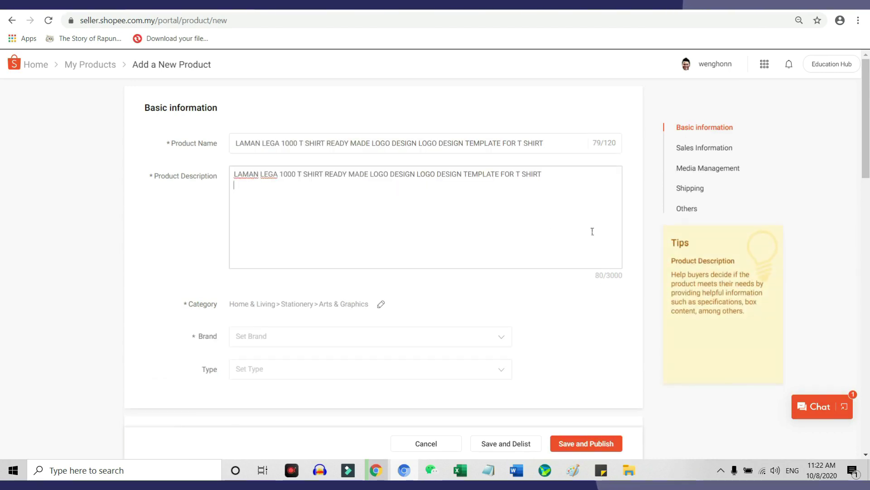
Step: Copy the whole t-shirt logo keyword list from the Notepad note into the product description below the title line
mouse_move(488, 470)
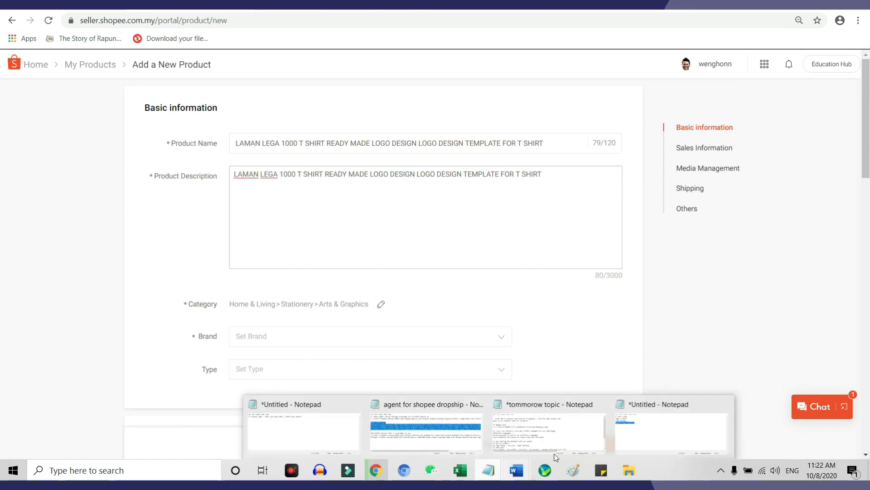
click(680, 430)
click(321, 330)
key(ctrl+a)
key(ctrl+c)
click(329, 240)
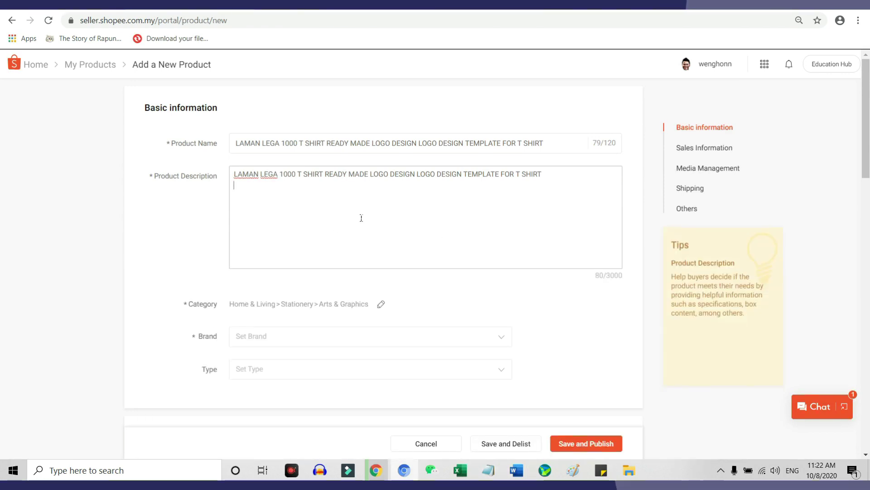
key(ctrl+v)
Step: Copy the full description text from the existing logo design product page and paste it above the keyword list in the new description
key(ctrl+Tab)
drag(114, 170, 382, 298)
scroll(295, 249, down, 5)
scroll(294, 249, down, 4)
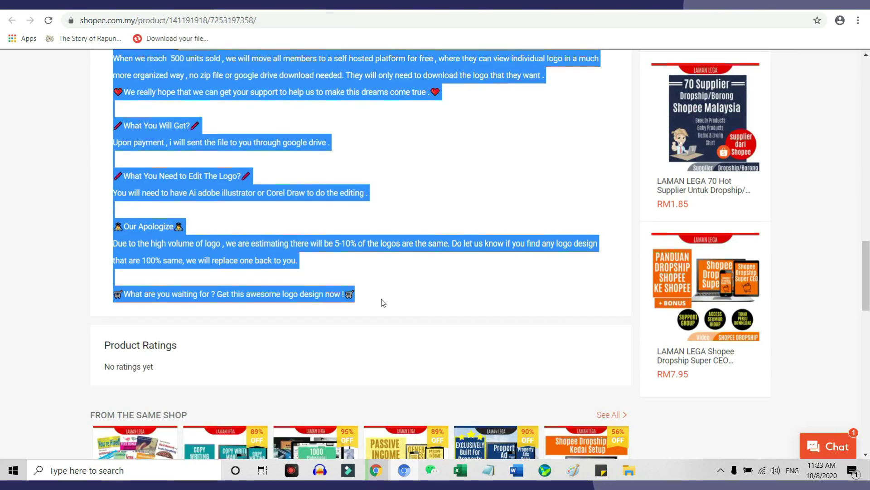
key(ctrl+c)
key(alt+Tab)
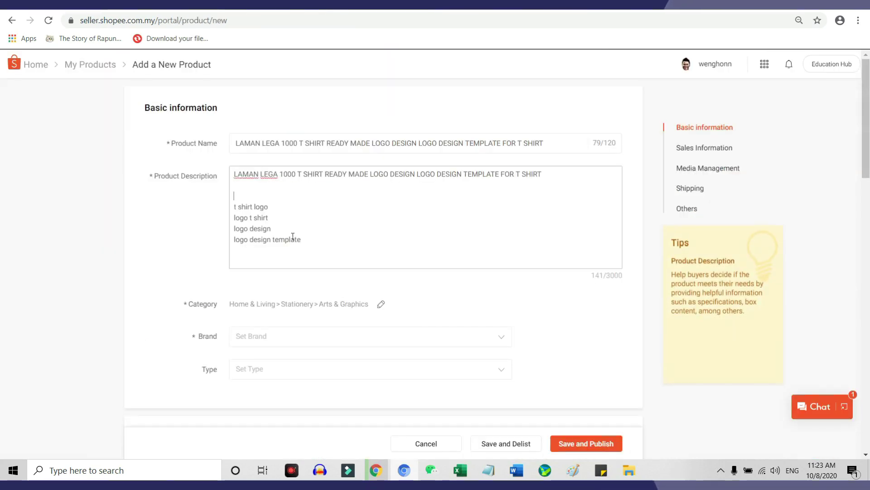
key(ctrl+v)
scroll(337, 216, up, 3)
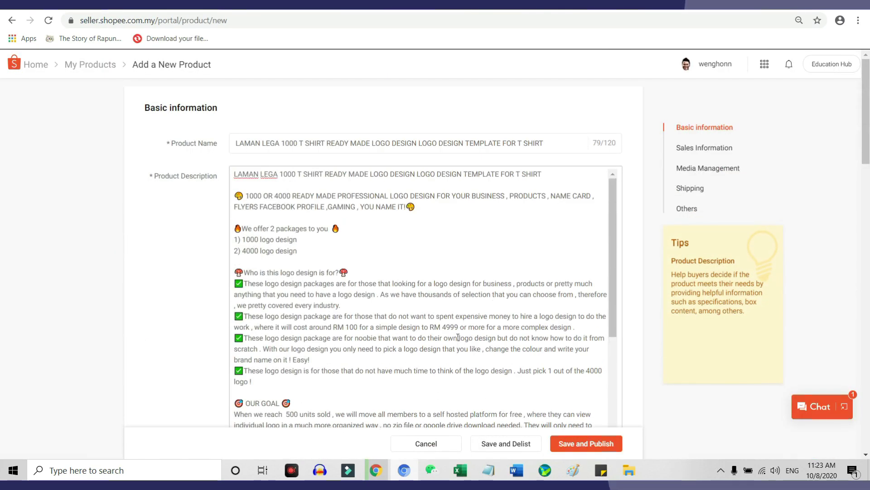
Step: Cut the four keyword lines, from "t shirt logo" to "logo design template", out of the end of the product description
scroll(277, 230, down, 15)
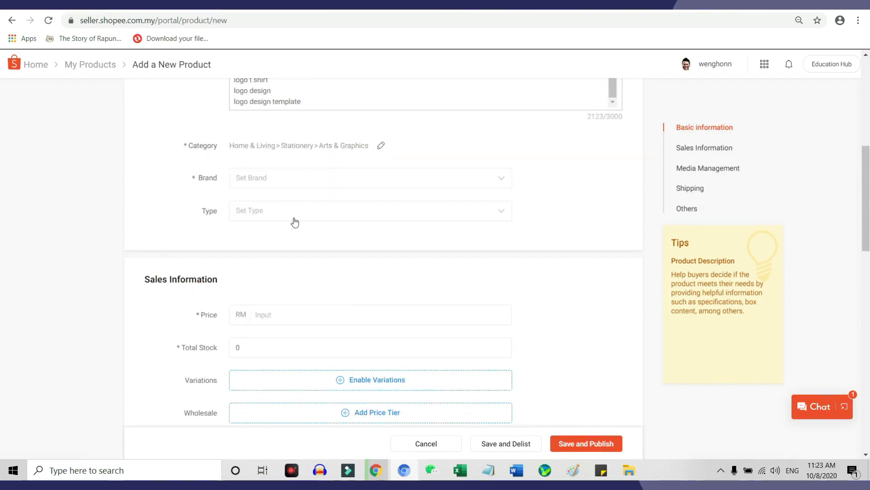
scroll(293, 222, up, 3)
drag(320, 217, 220, 184)
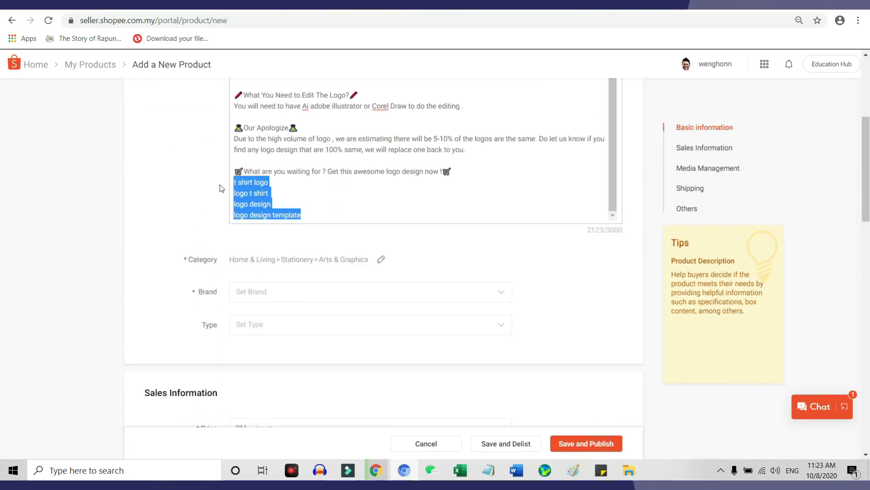
scroll(452, 253, up, 10)
scroll(452, 253, up, 2)
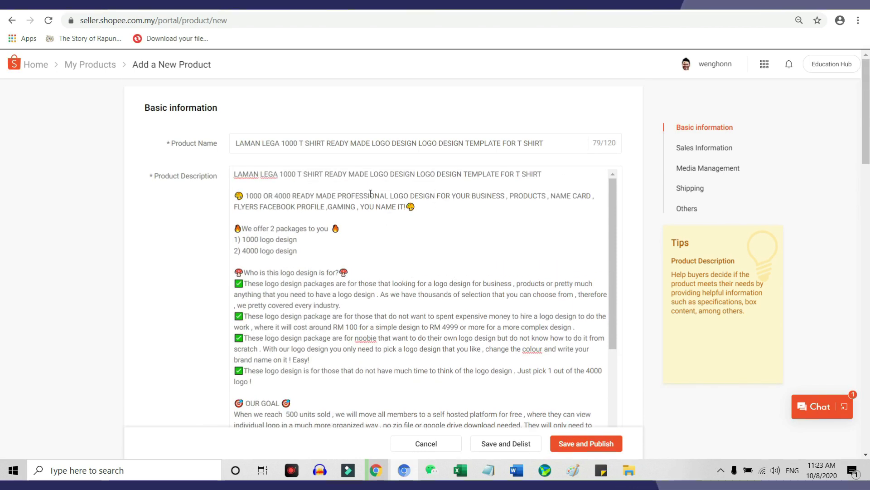
Step: Remove "OR 4000" from the description's headline and paste the cut keyword lines directly under the title line
drag(264, 198, 293, 198)
key(BackSpace)
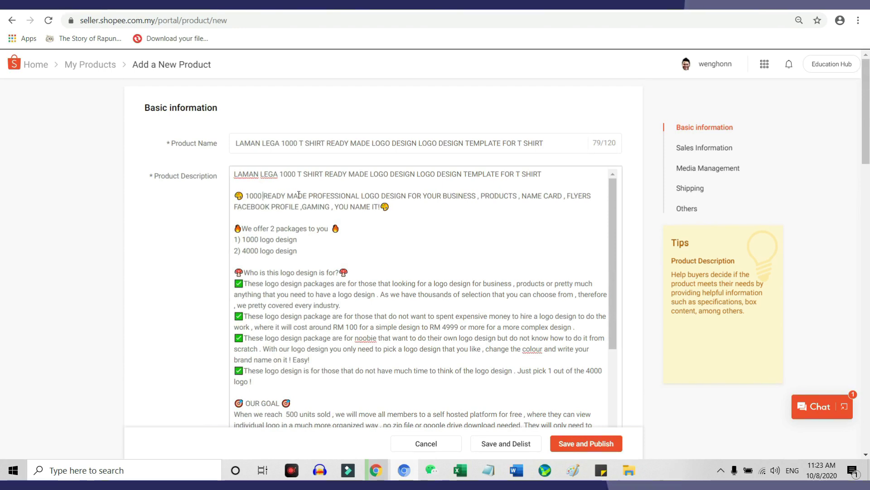
click(563, 175)
key(ctrl+v)
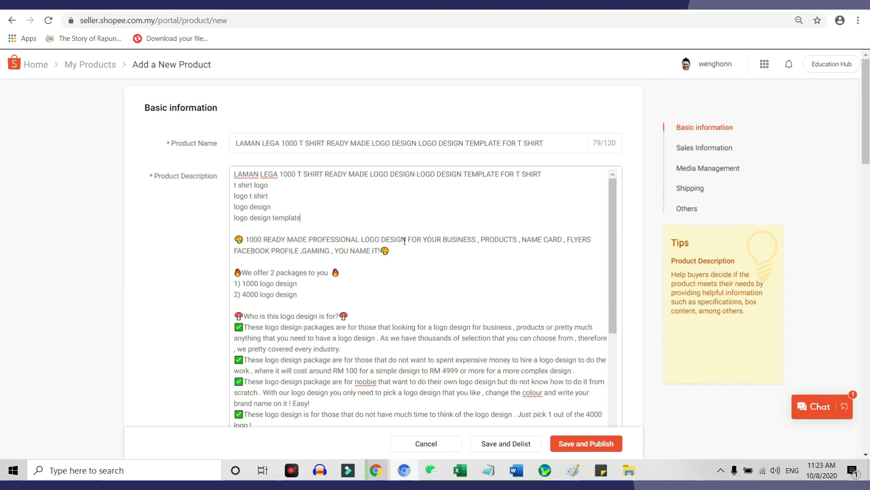
Step: Replace "YOUR BUSINESS" in the description's headline with the keyword "T SHIRT LOGO" in capitals
drag(268, 185, 234, 185)
drag(423, 240, 479, 248)
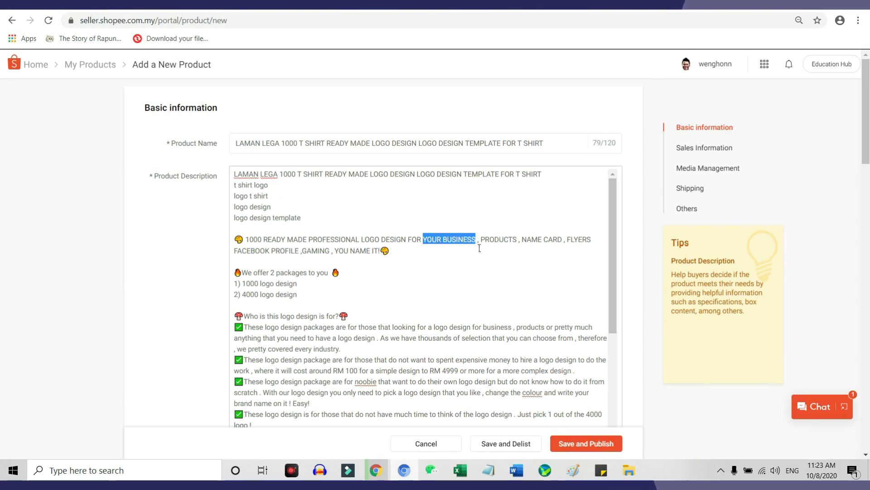
key(ctrl+v)
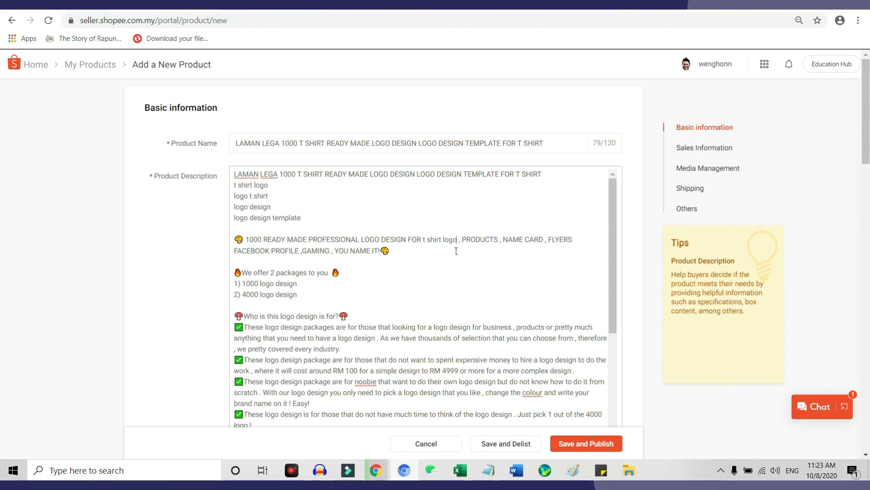
drag(454, 239, 430, 239)
text(T SHIRT LO)
key(Delete)
text(GO)
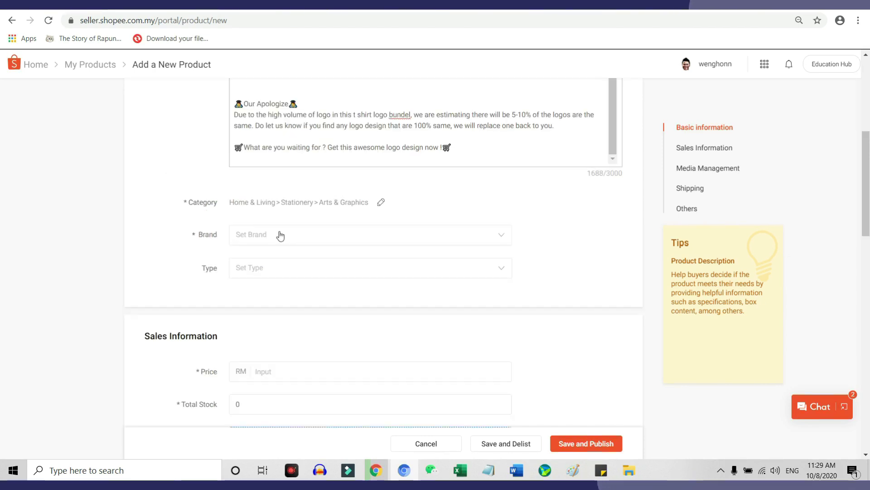
Step: Set the product's brand to No Brand
click(278, 235)
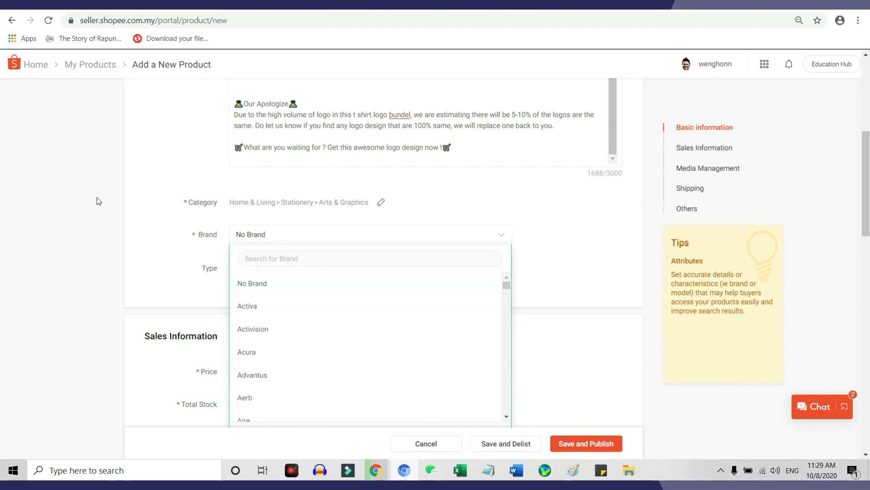
scroll(98, 201, down, 3)
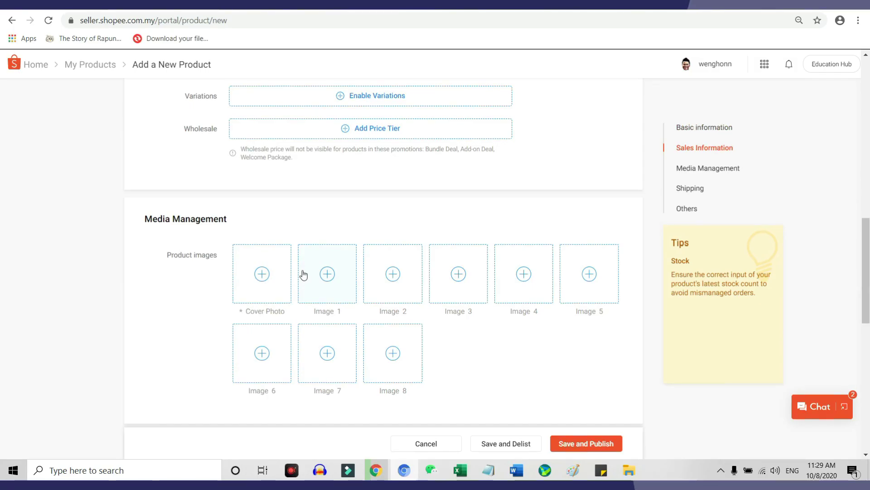
scroll(523, 222, up, 15)
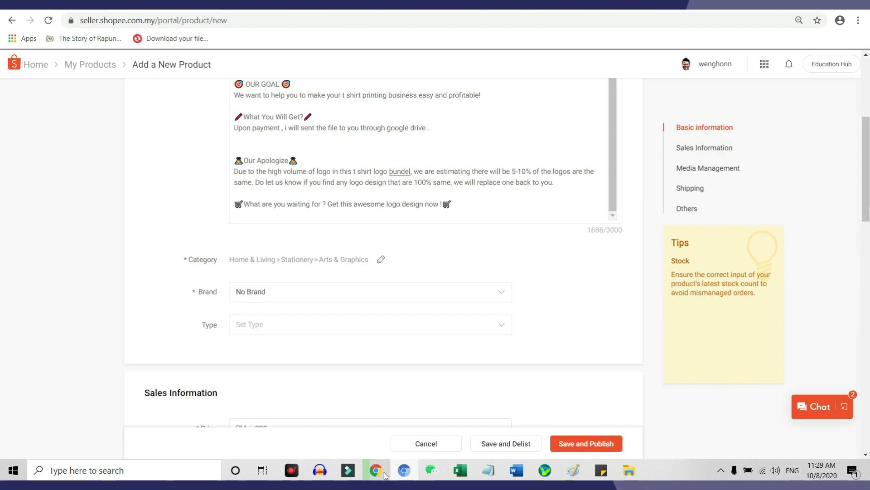
Step: Switch to the Canva browser window and show all of the account's designs
mouse_move(378, 469)
click(437, 417)
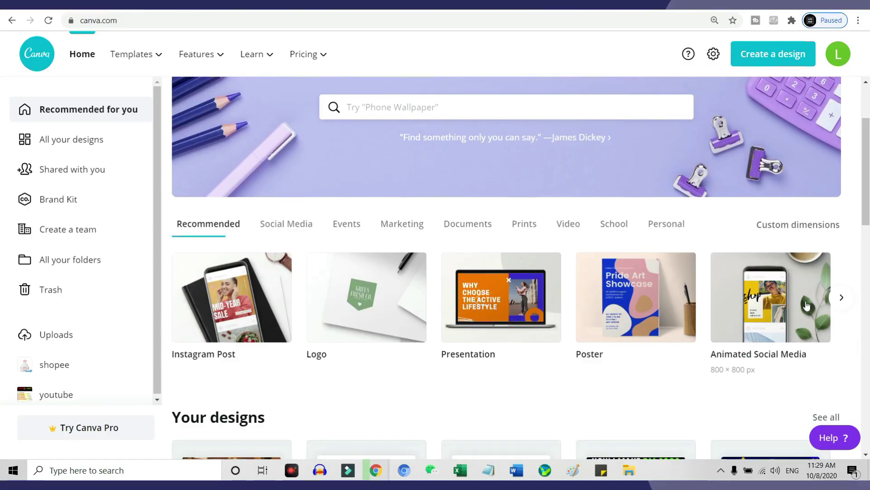
scroll(807, 306, down, 5)
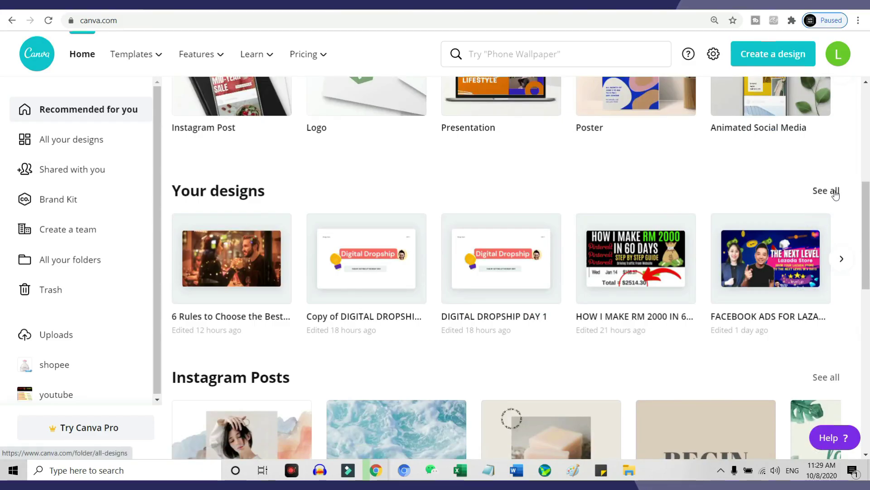
click(835, 191)
Step: Look through the saved designs for a reusable product image and open the Dropshipmurah VIP design
scroll(634, 188, down, 10)
scroll(628, 186, down, 15)
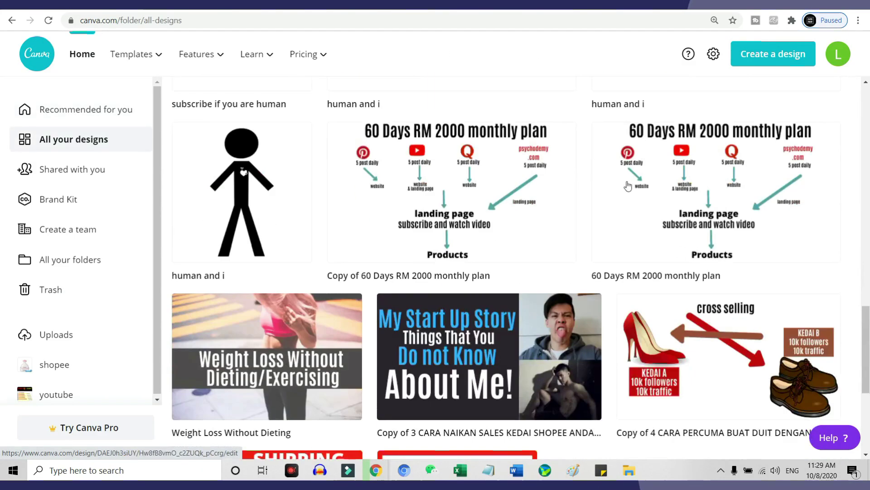
scroll(630, 184, down, 5)
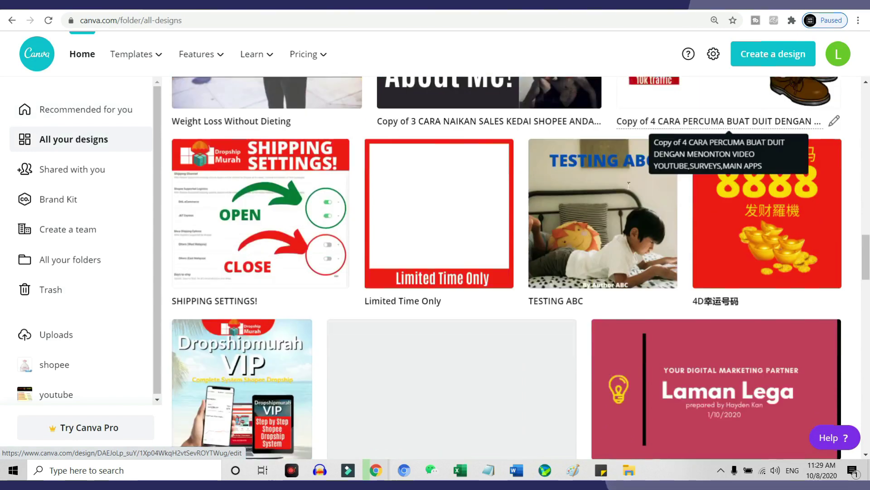
scroll(470, 185, down, 4)
scroll(469, 185, down, 4)
scroll(253, 280, up, 9)
click(253, 281)
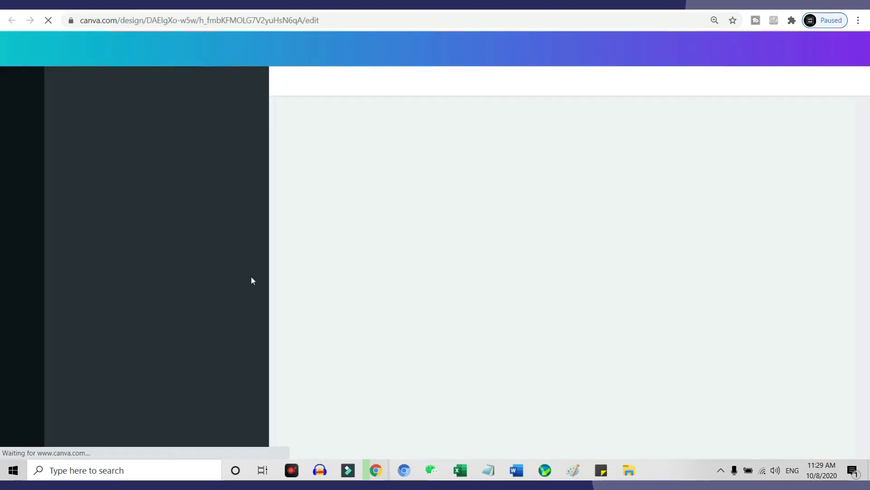
Step: Leave the Dropshipmurah VIP design and open "Copy of cara dropship shopee tanpa modal di malaysia 2020" instead
click(15, 49)
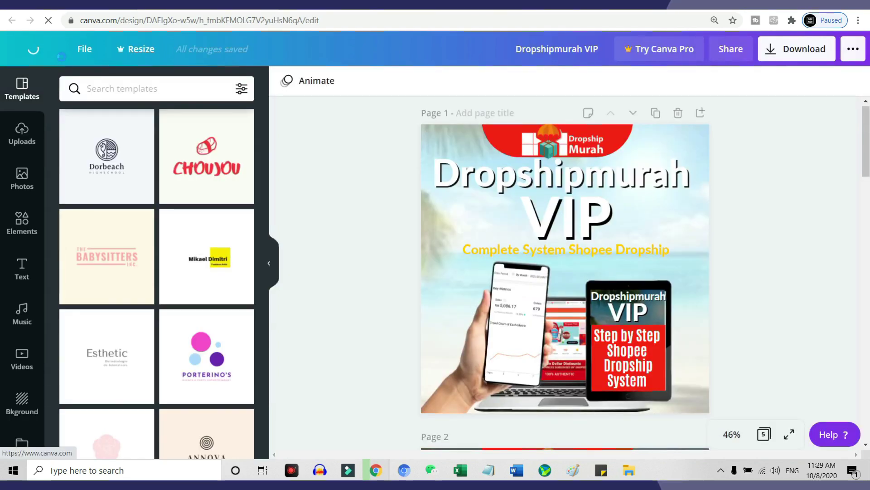
scroll(613, 257, down, 4)
scroll(613, 257, down, 4)
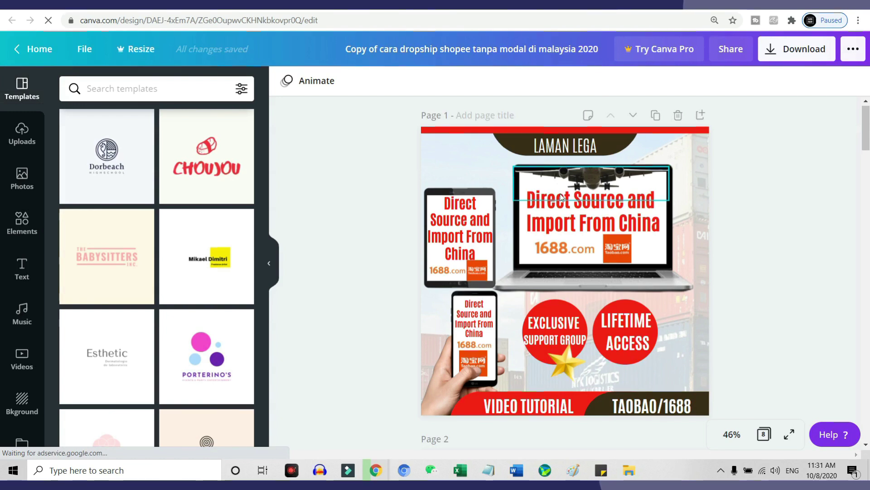
Step: Delete the China import headline and 1688.com logo from the laptop screen, and all text and logos from the tablet screen on page 1
click(563, 204)
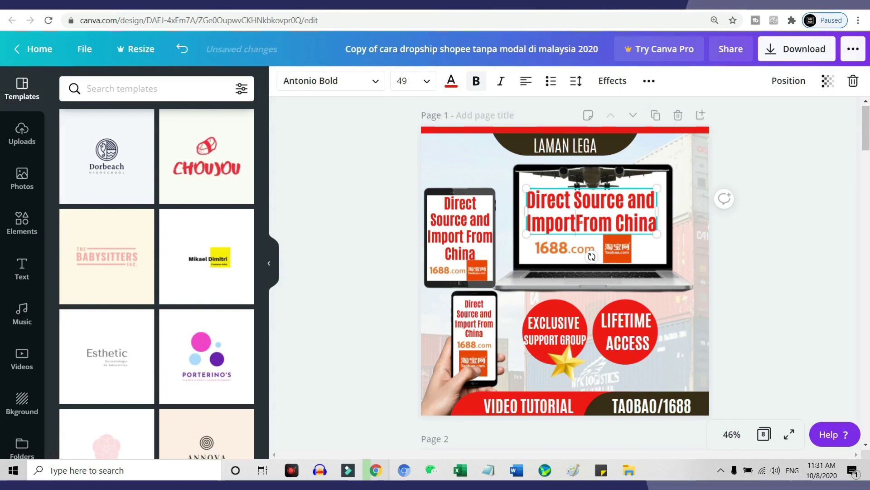
click(792, 245)
key(ctrl+z)
key(ctrl+z)
key(ctrl+z)
key(ctrl+z)
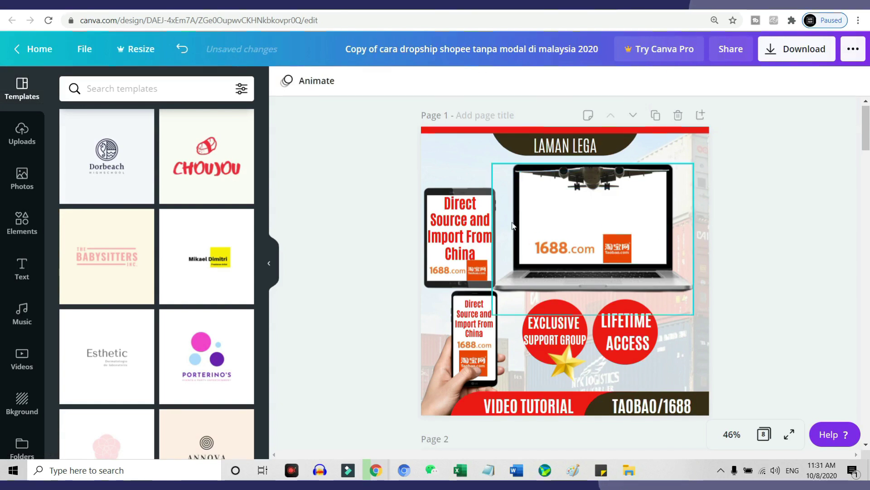
key(ctrl+z)
key(ctrl+z)
key(ctrl+z)
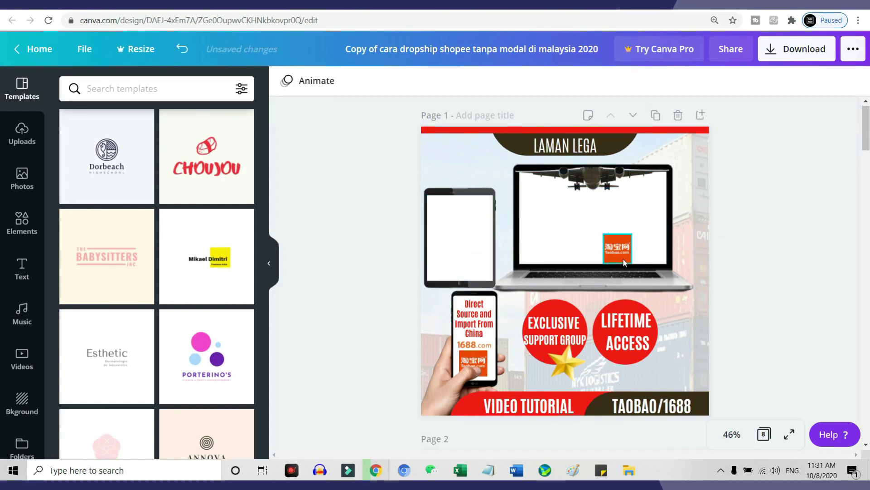
Step: Delete every page after page 1, and remove the airplane, the laptop's Taobao logo and the background photo from page 1
scroll(768, 262, down, 5)
click(678, 212)
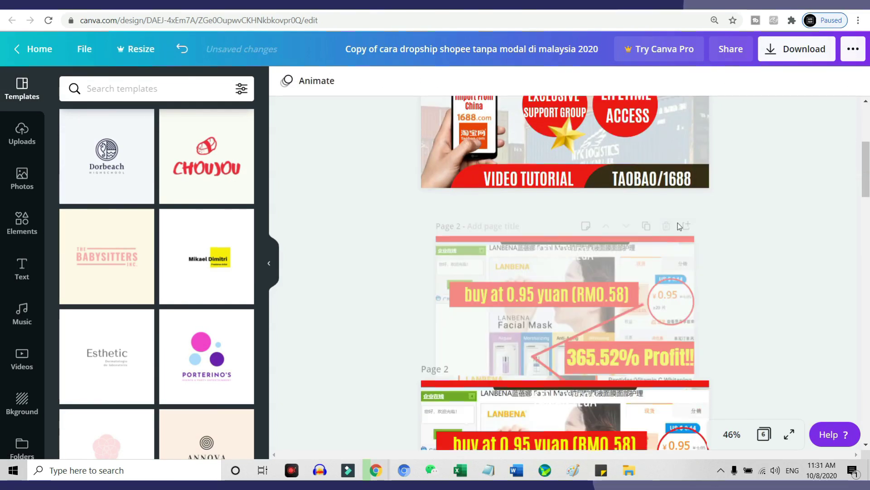
click(678, 211)
click(679, 212)
click(678, 211)
click(678, 211)
click(678, 211)
click(678, 212)
key(ctrl+z)
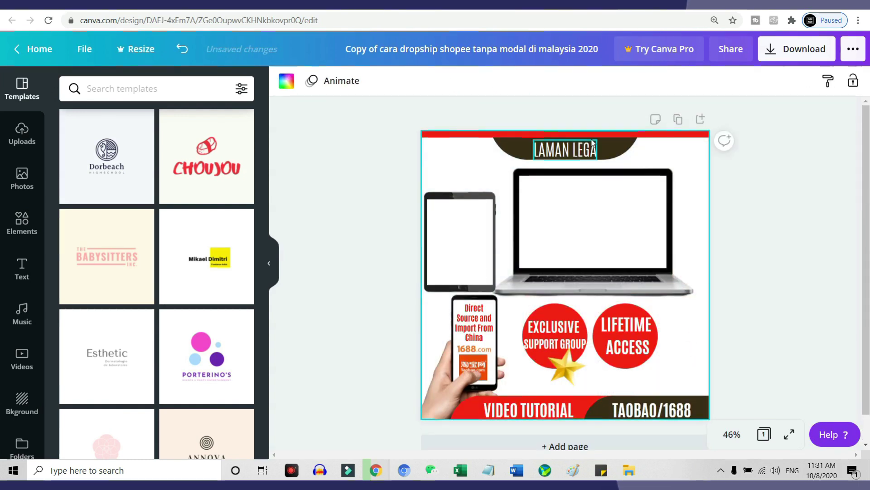
Step: Recolour the thin red bar along the page's upper edge to teal
click(635, 135)
click(286, 81)
scroll(201, 257, down, 2)
click(73, 362)
Step: Recolour the dark rounded shape behind the LAMAN LEGA title to a light turquoise custom colour
click(566, 147)
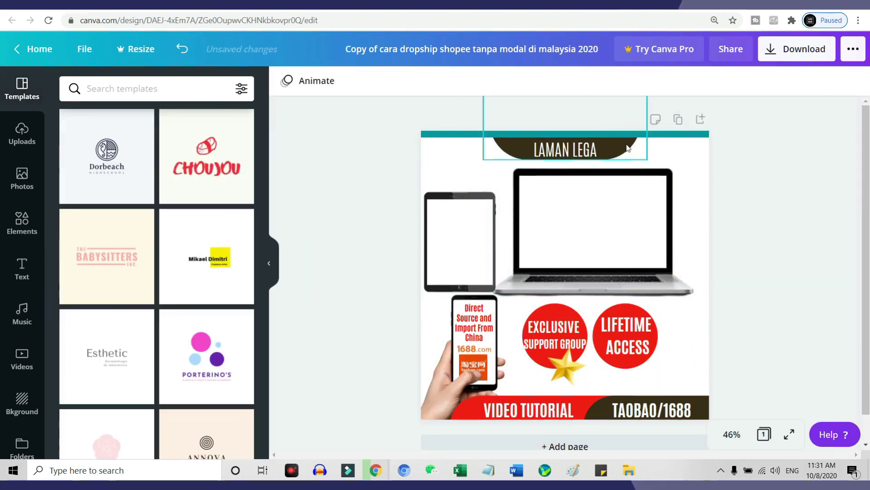
click(287, 81)
click(73, 146)
click(242, 144)
click(72, 205)
click(73, 147)
click(171, 181)
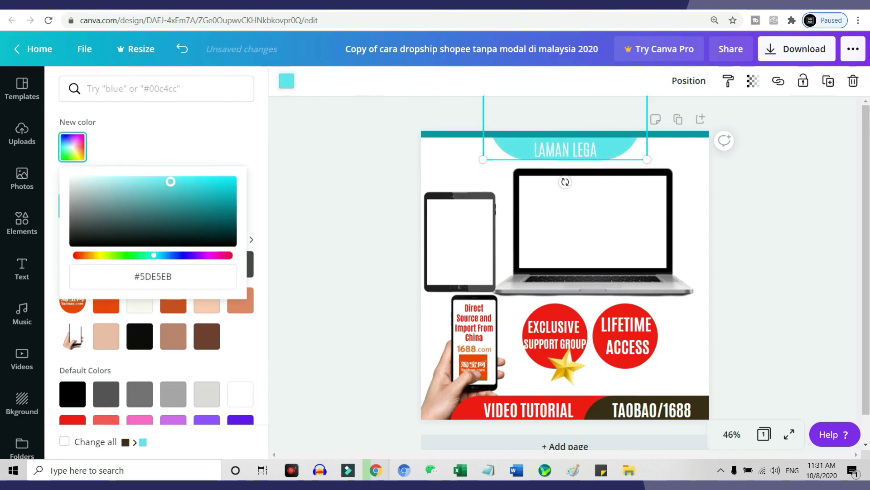
click(334, 173)
Step: Delete the laptop, tablet and phone mockups from the page, and select the EXCLUSIVE SUPPORT GROUP badge text
click(594, 218)
key(Delete)
click(474, 340)
key(Delete)
click(554, 336)
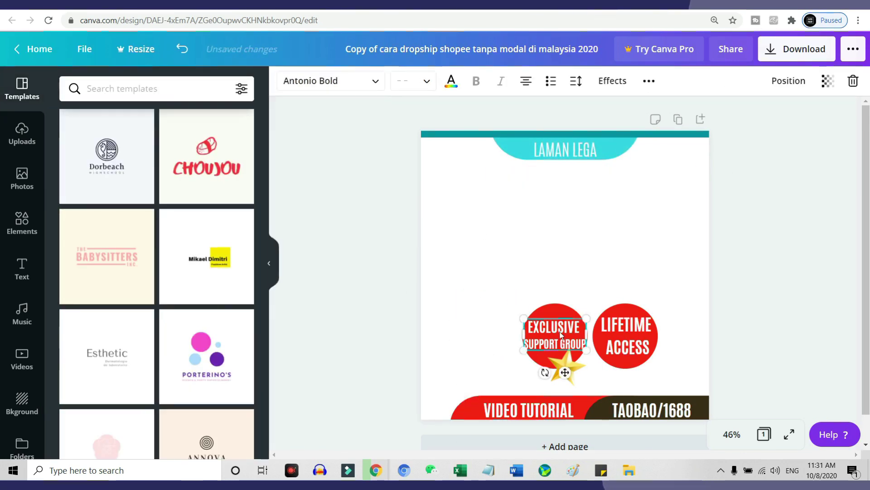